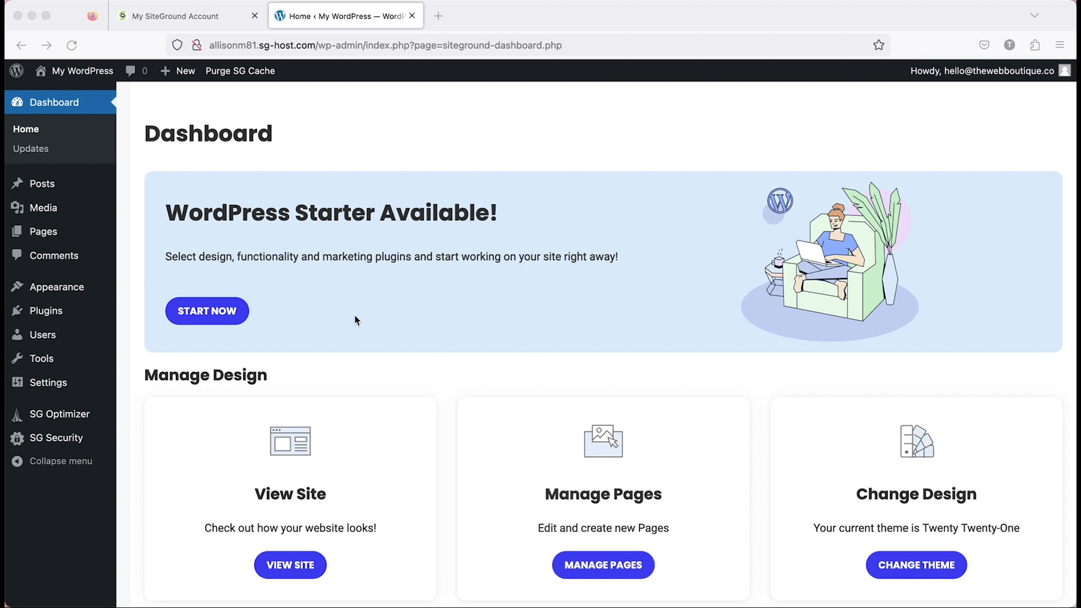
Bulk-deactivate the SiteGround Central, SiteGround Optimizer and SiteGround Security plugins.
mouse_move(34, 311)
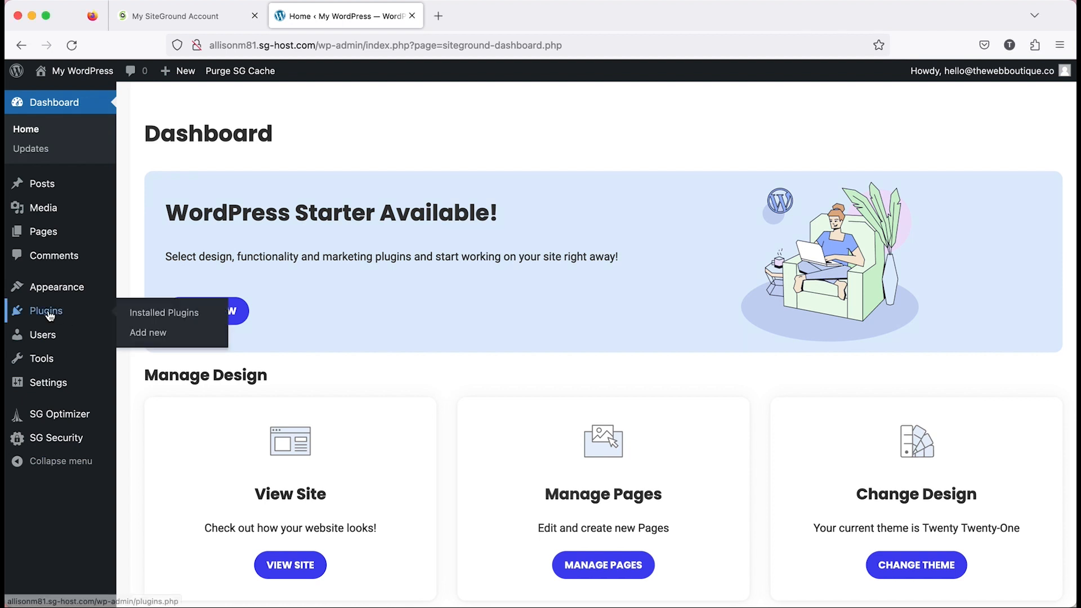
click(147, 310)
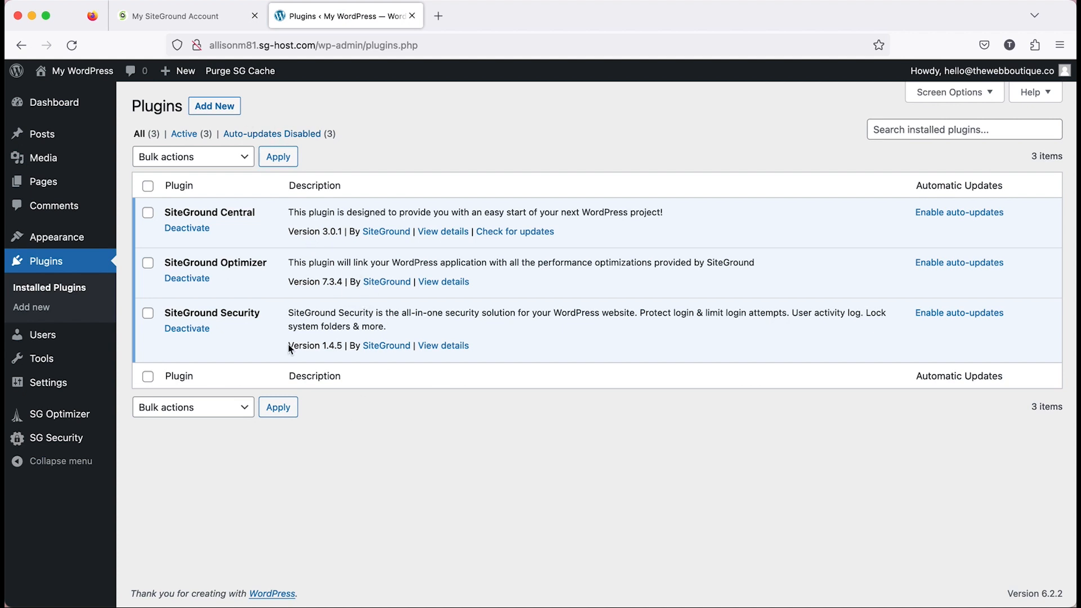
click(148, 187)
click(248, 161)
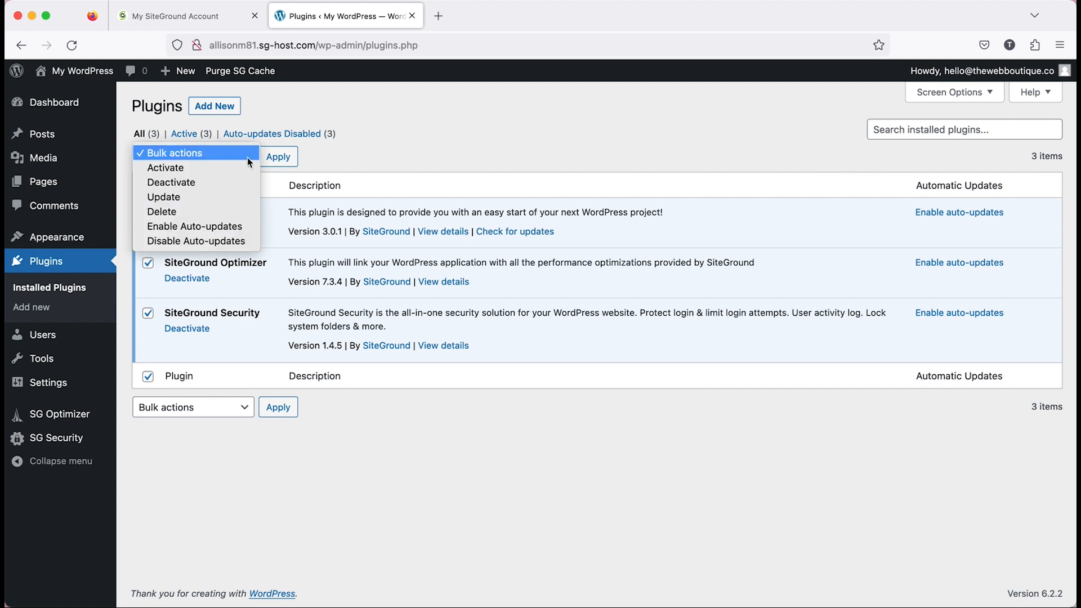
click(201, 181)
click(277, 158)
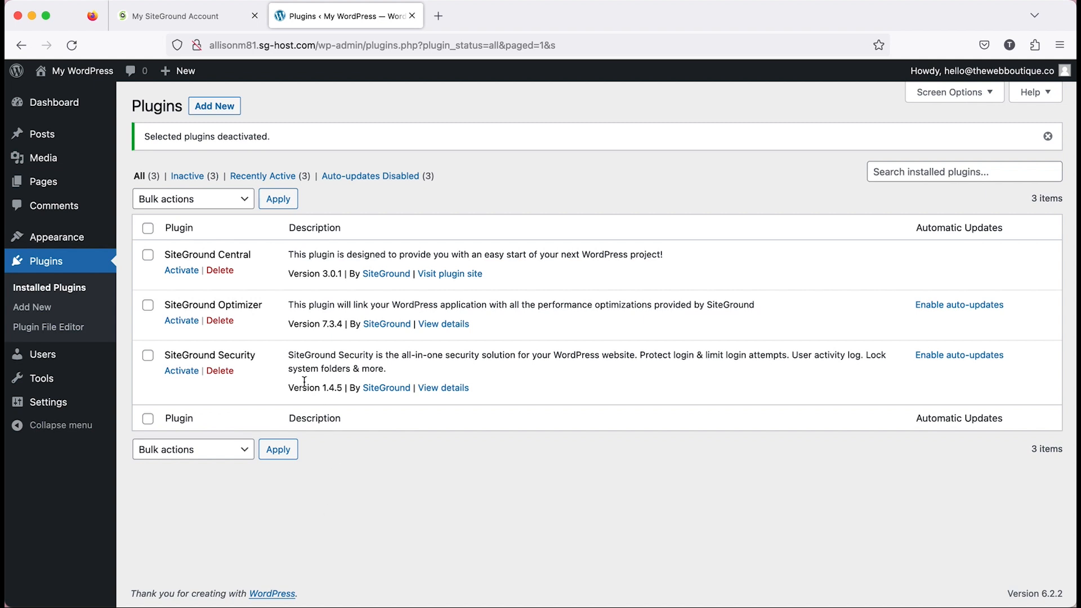
Install the Divi theme from the Divi.zip file and activate it.
mouse_move(72, 240)
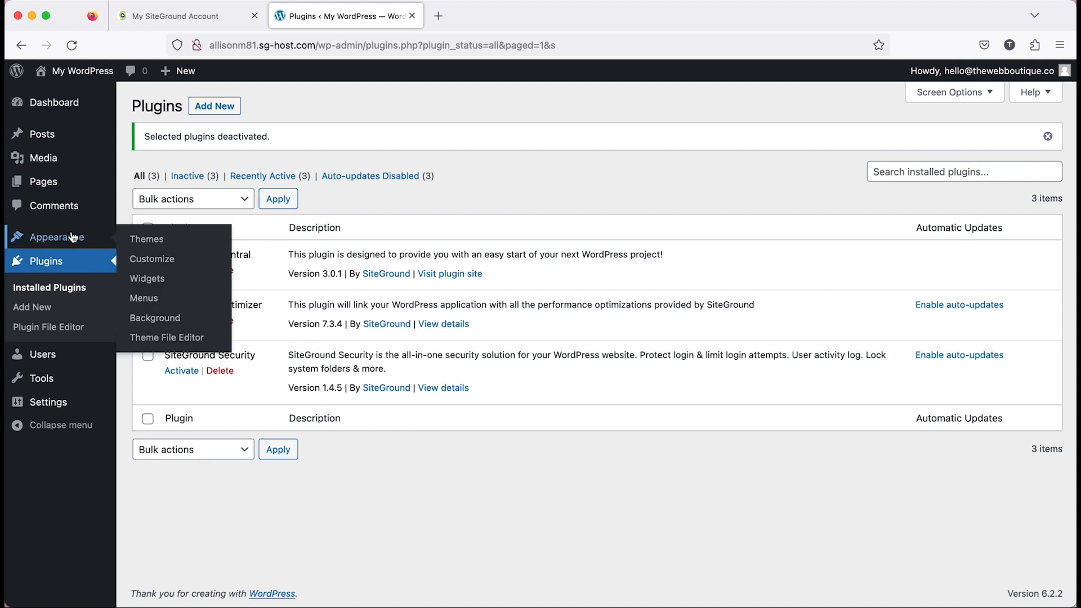
click(157, 241)
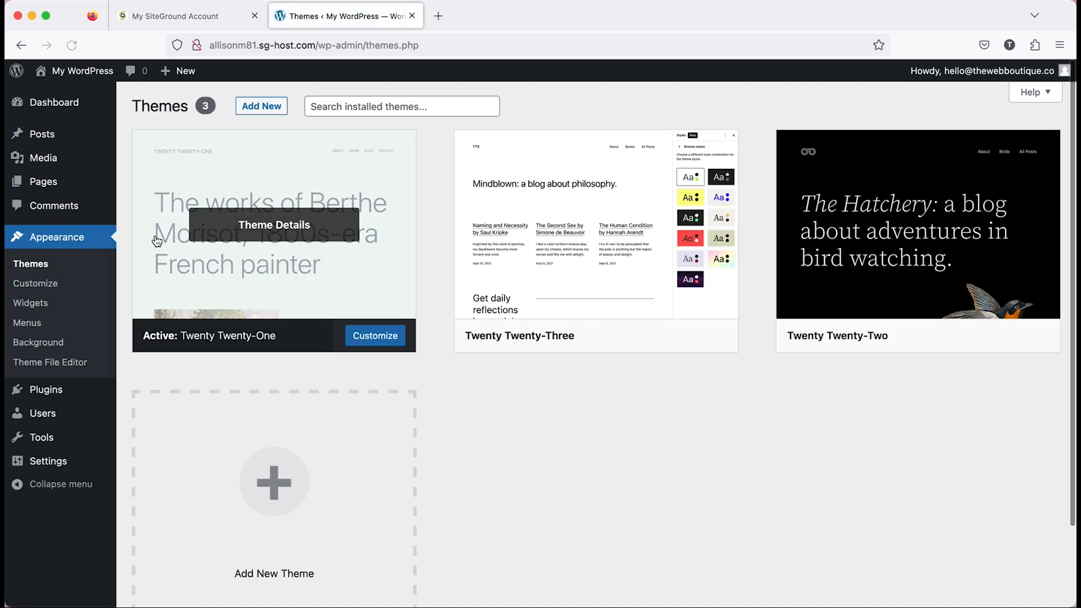
click(262, 106)
click(280, 113)
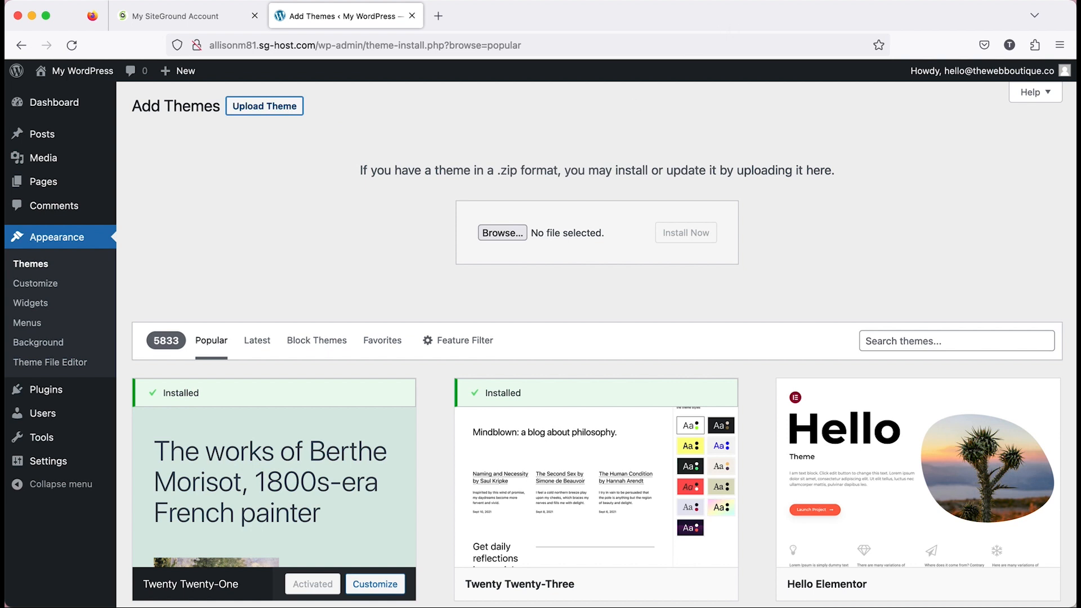
drag(845, 22, 515, 231)
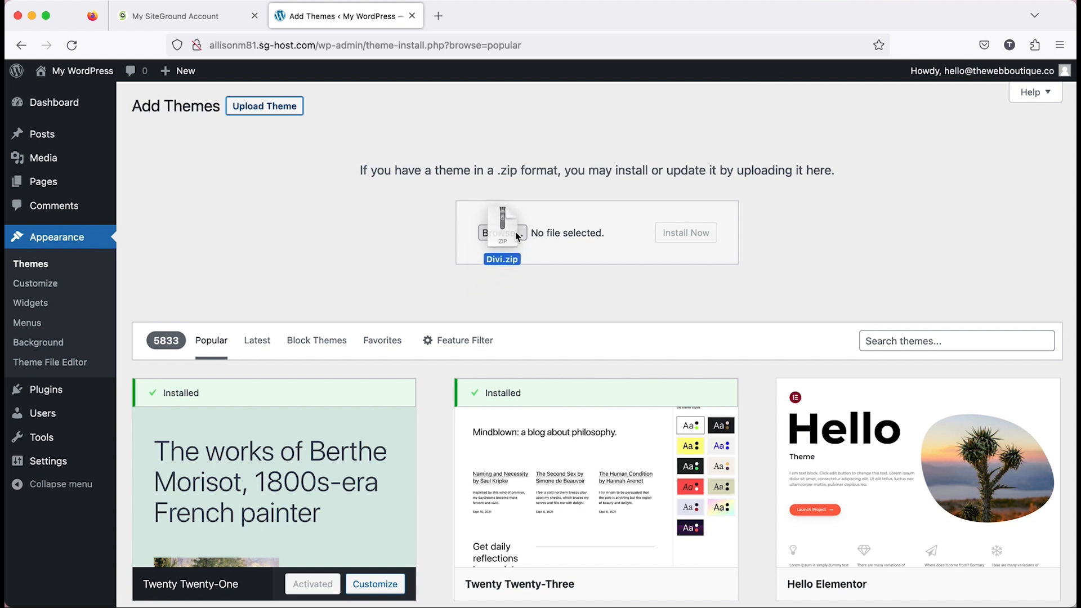
drag(515, 232, 515, 231)
click(708, 238)
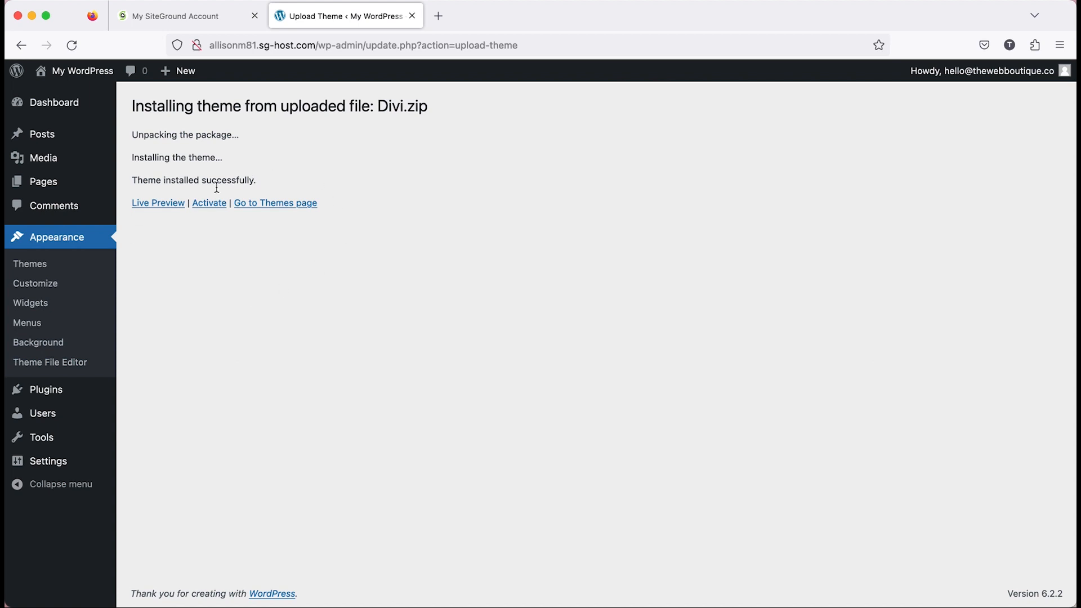
click(213, 207)
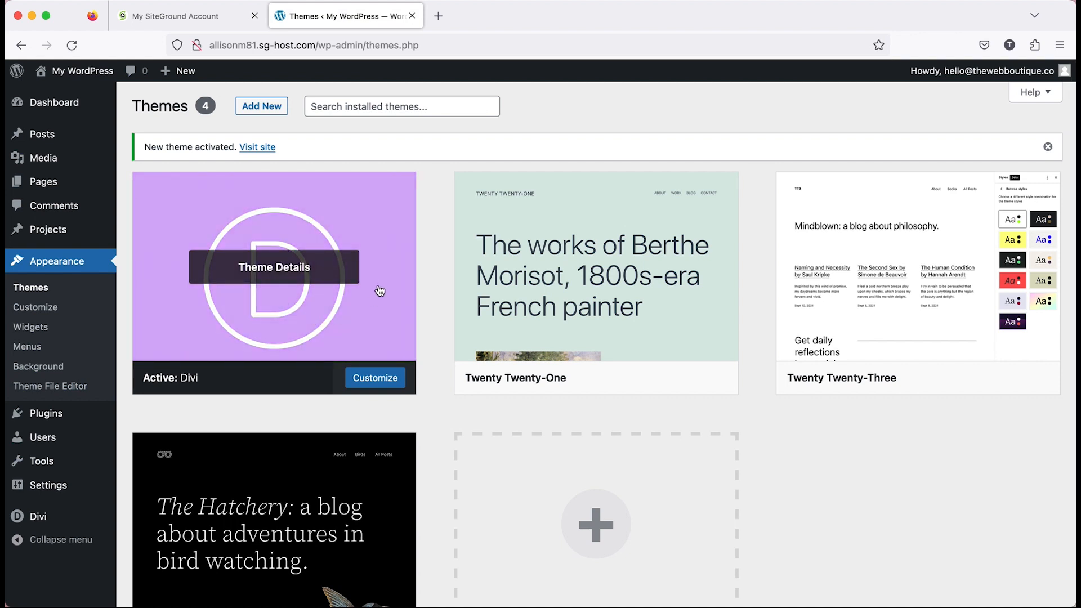
Examine the full system status report in the Divi Support Center, comparing the PHP settings with Divi's recommendations.
mouse_move(54, 528)
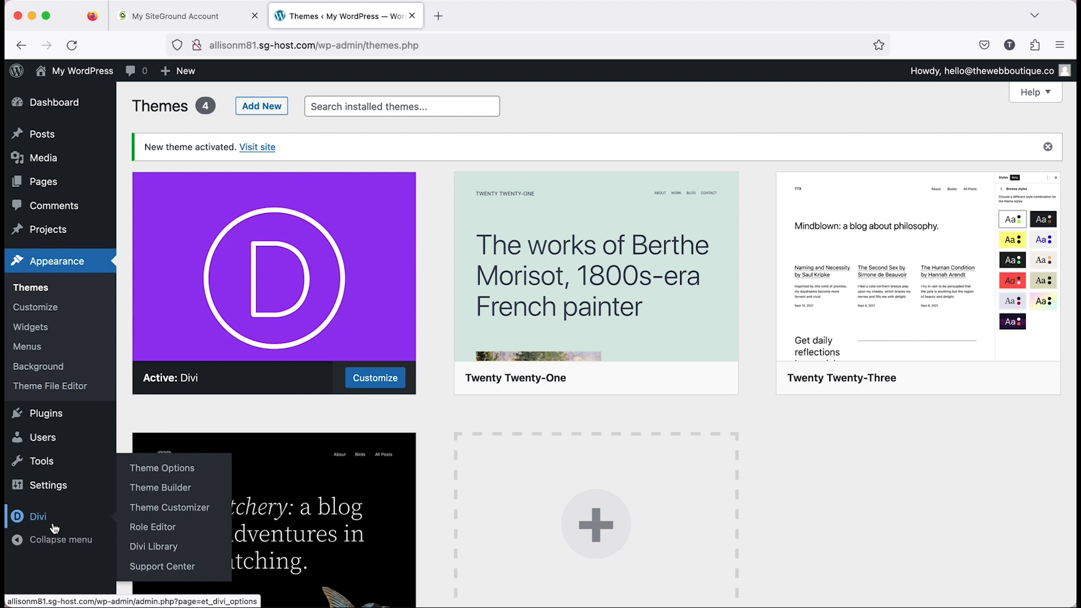
click(146, 572)
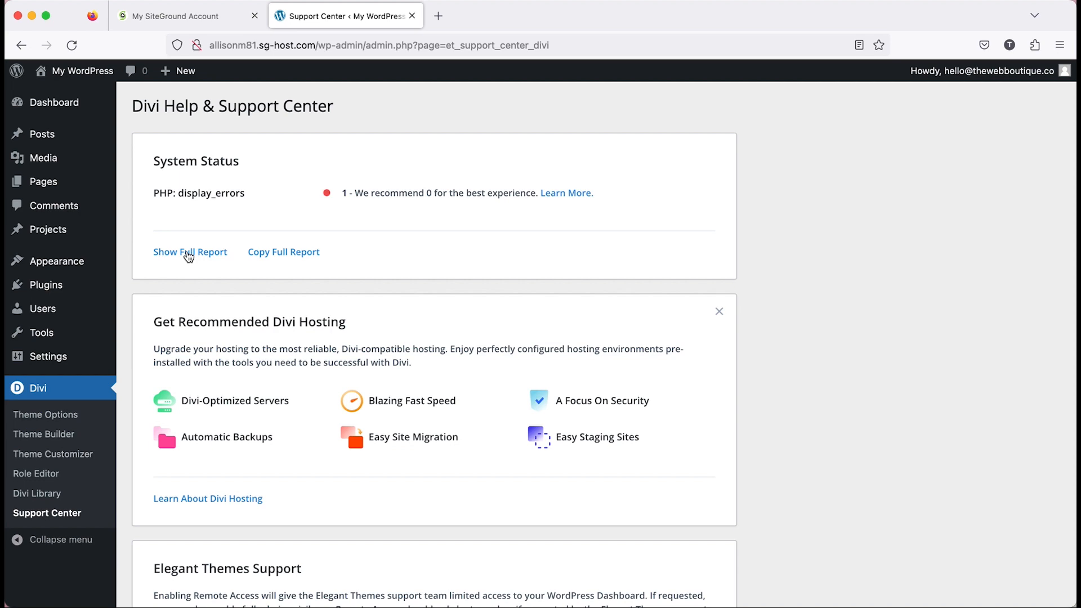
click(189, 256)
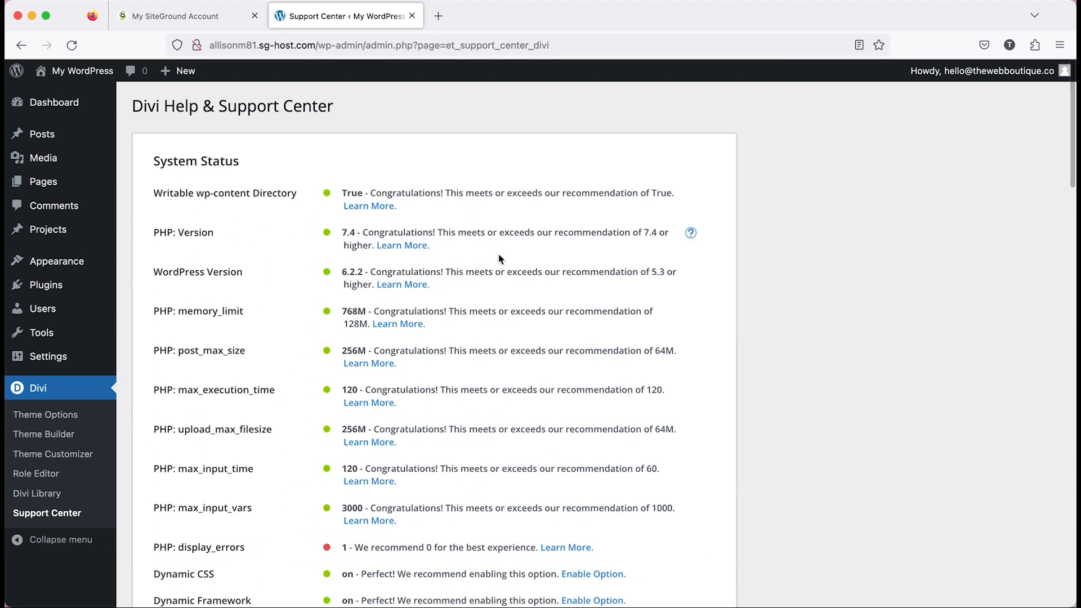
scroll(500, 259, down, 2)
scroll(500, 259, down, 3)
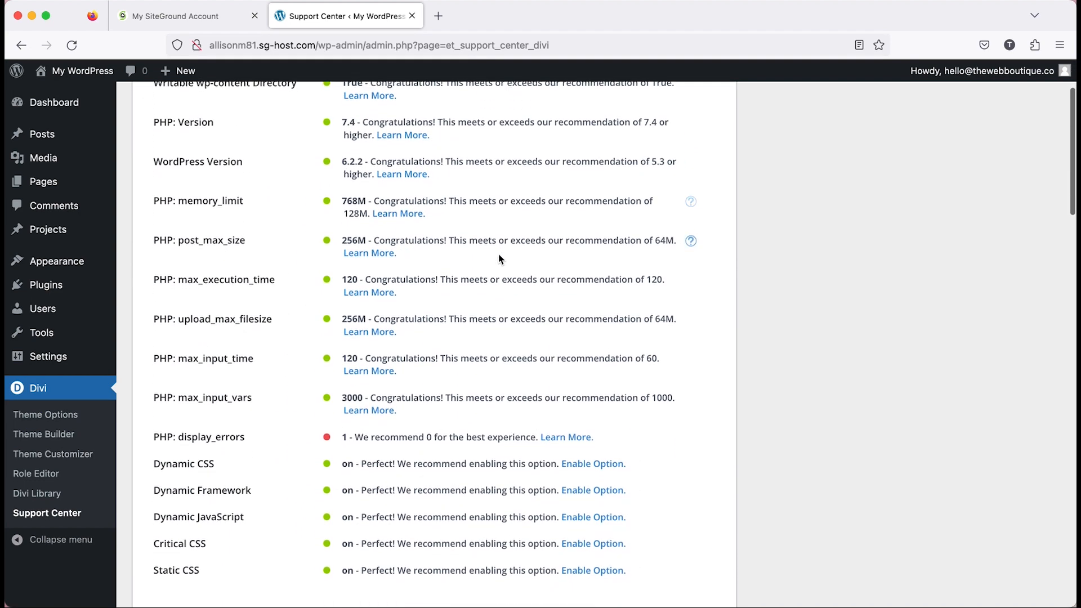
scroll(498, 254, down, 1)
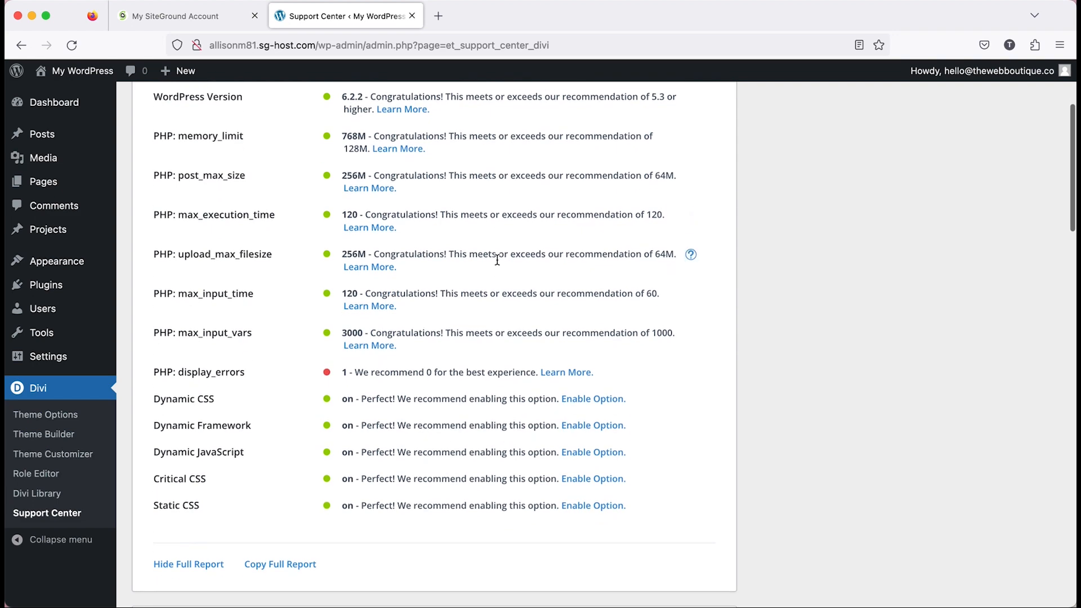
scroll(599, 288, up, 3)
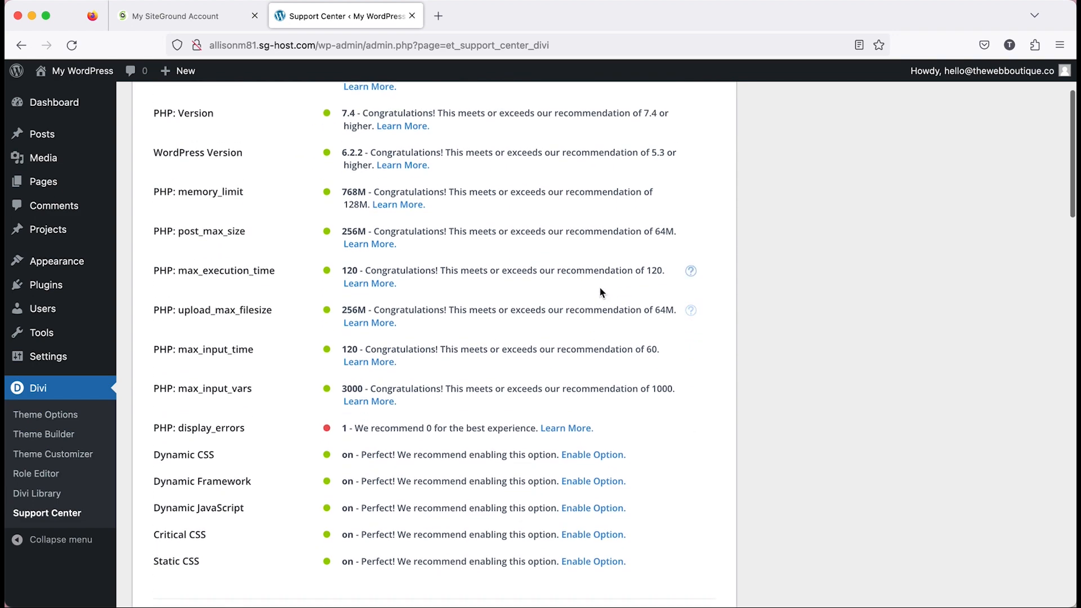
scroll(600, 287, up, 1)
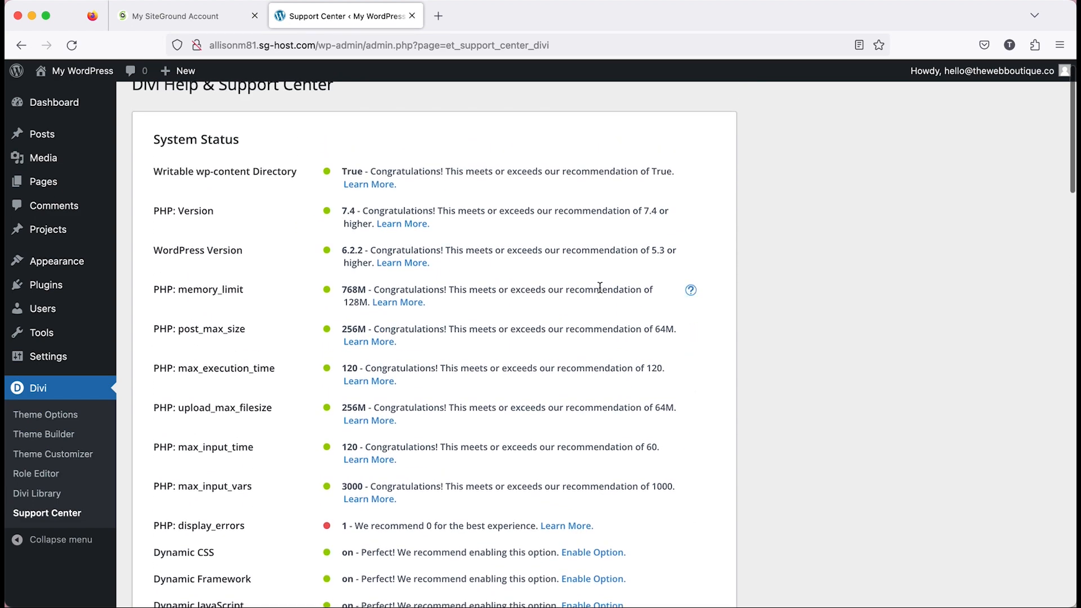
scroll(600, 288, up, 1)
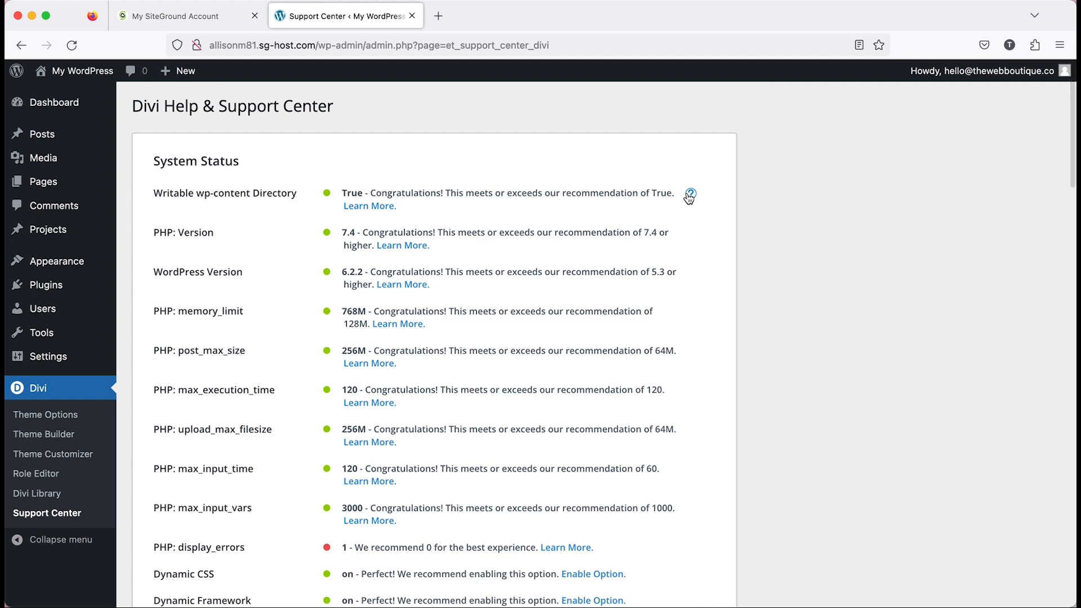
Read the help note on the Writable wp-content Directory requirement and review the other system status entries.
click(689, 195)
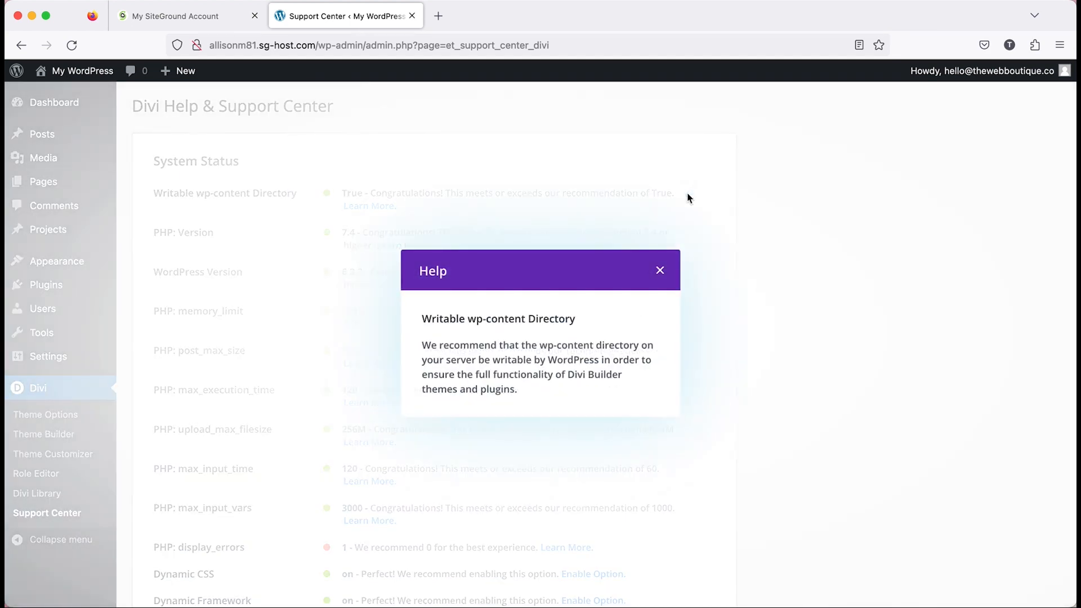
click(660, 273)
scroll(518, 398, down, 3)
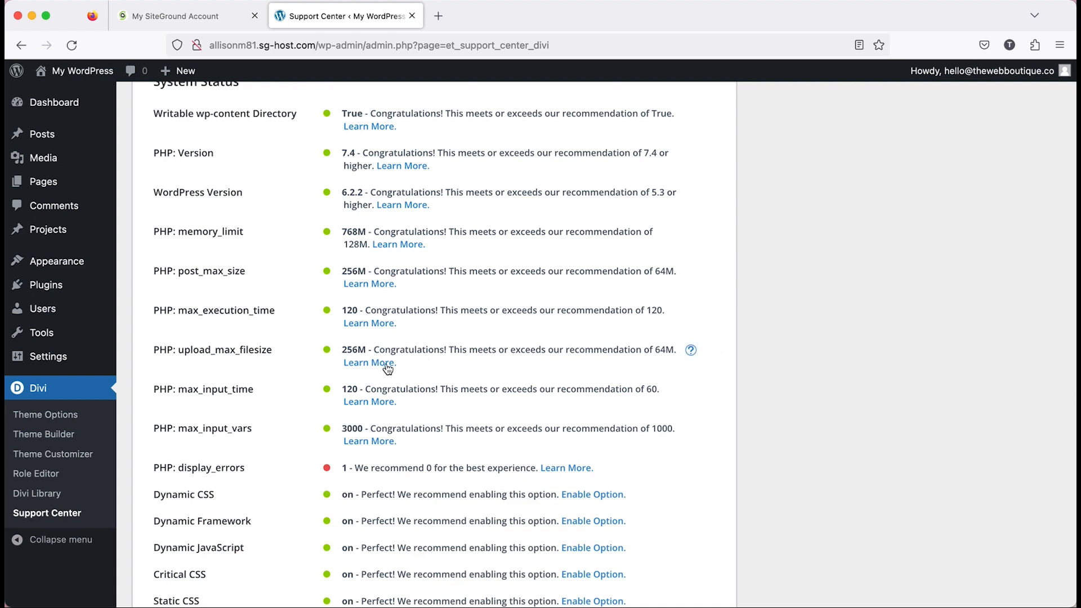
scroll(387, 368, up, 3)
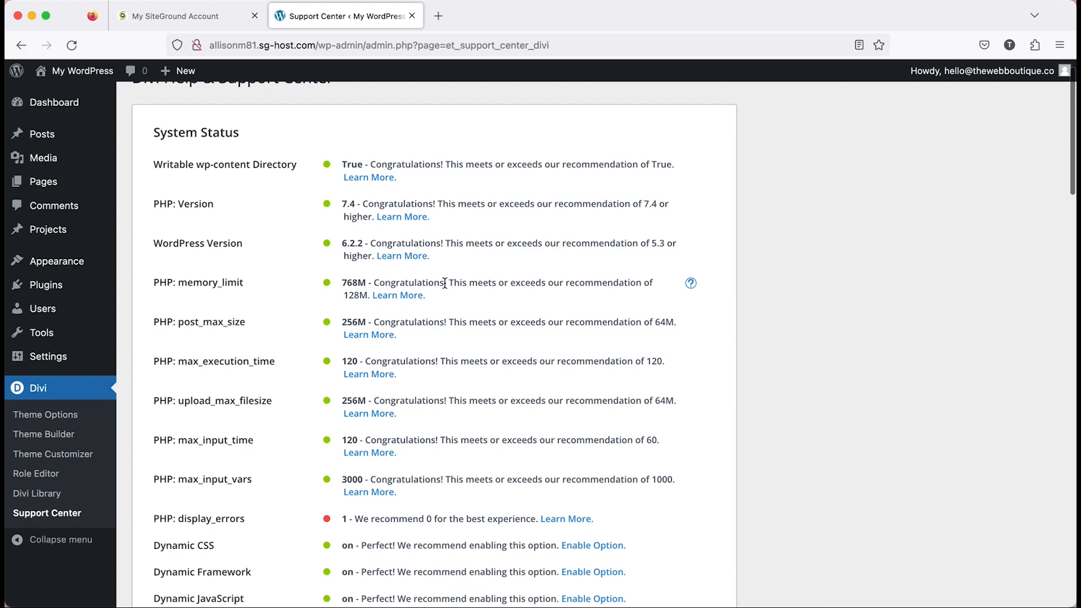
Return to the installed themes and open the upload form for adding another theme.
mouse_move(78, 269)
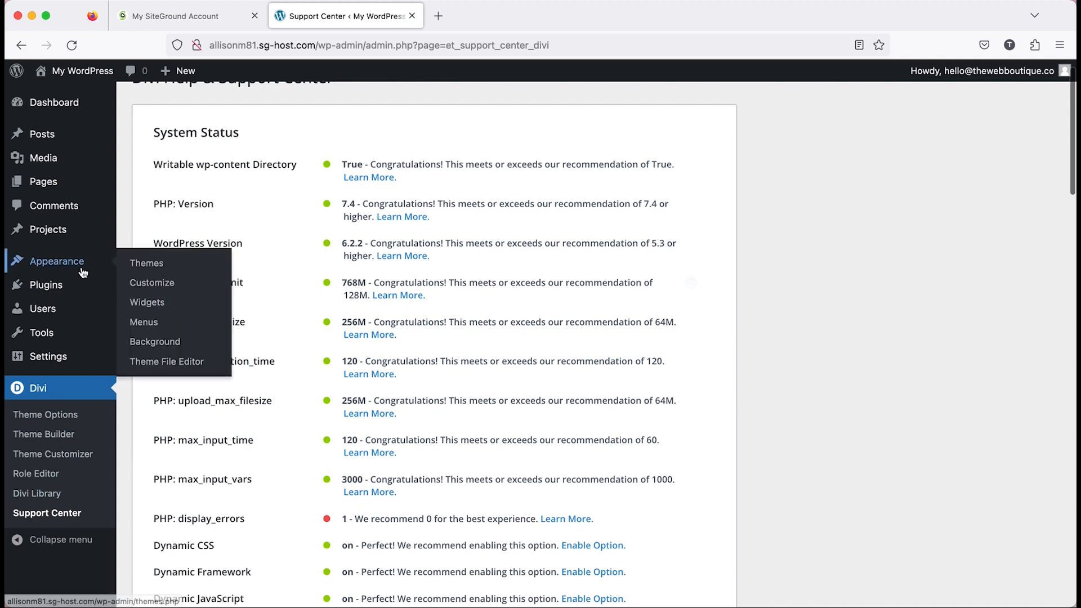
click(155, 268)
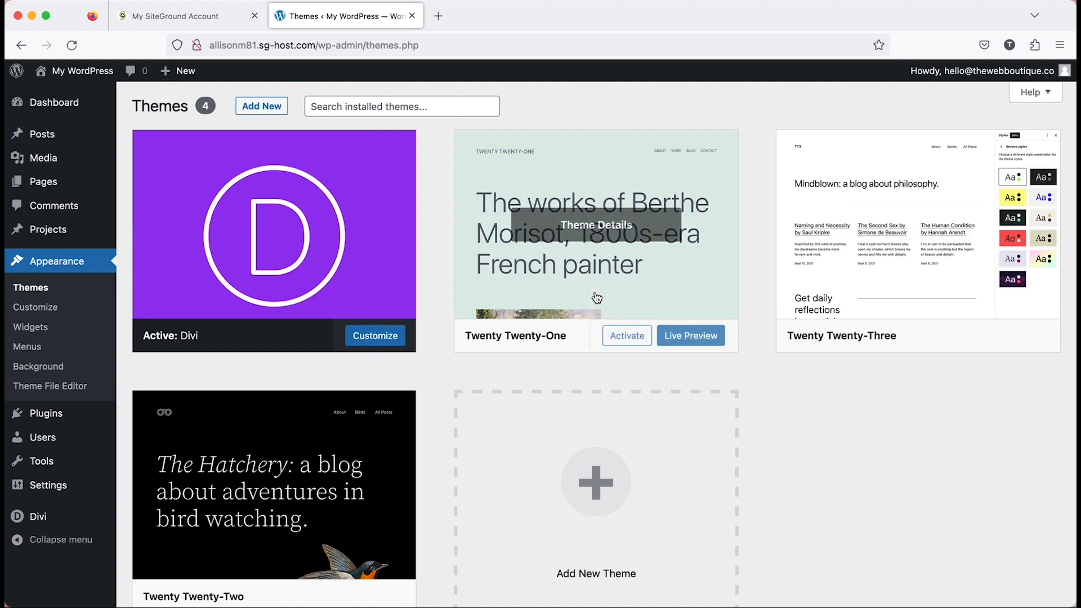
click(276, 107)
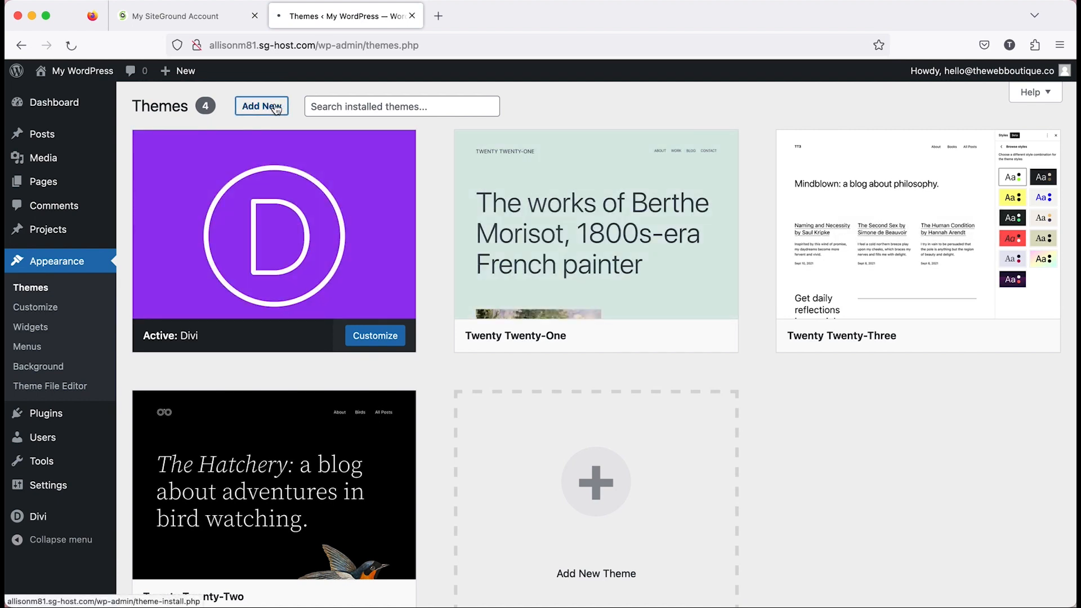
scroll(276, 108, down, 4)
scroll(276, 108, up, 4)
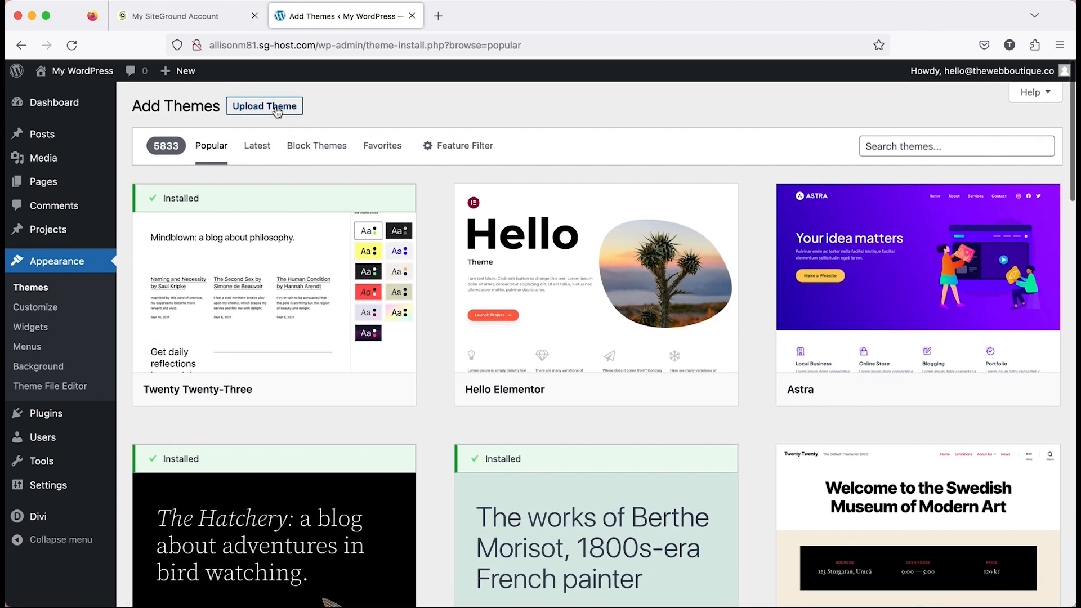
right_click(277, 112)
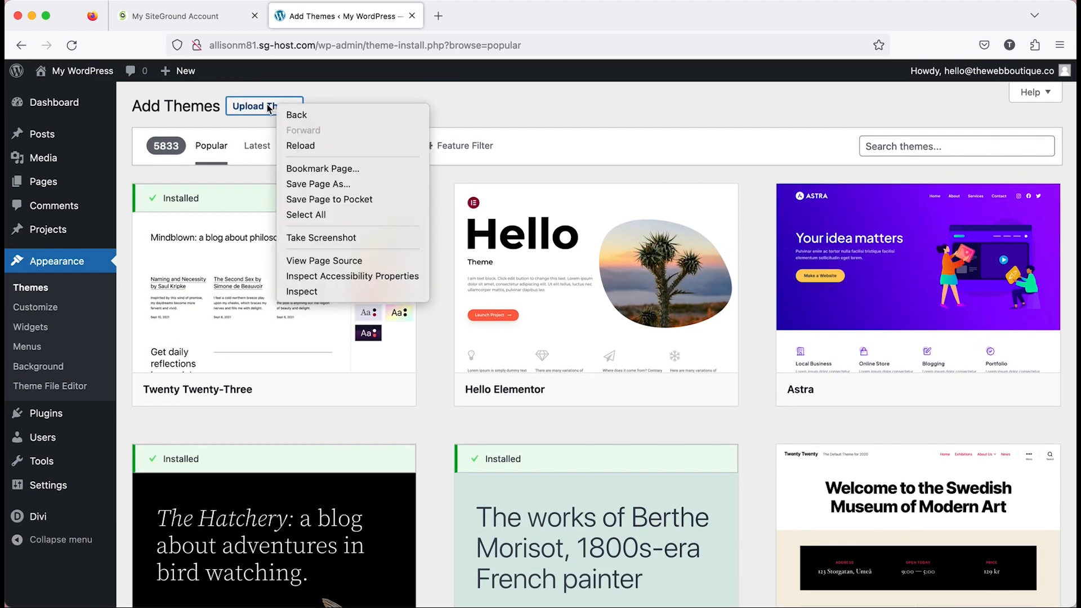
click(267, 109)
click(265, 110)
Install the child theme from RamonaPortfolioTheme.zip and activate it.
click(510, 236)
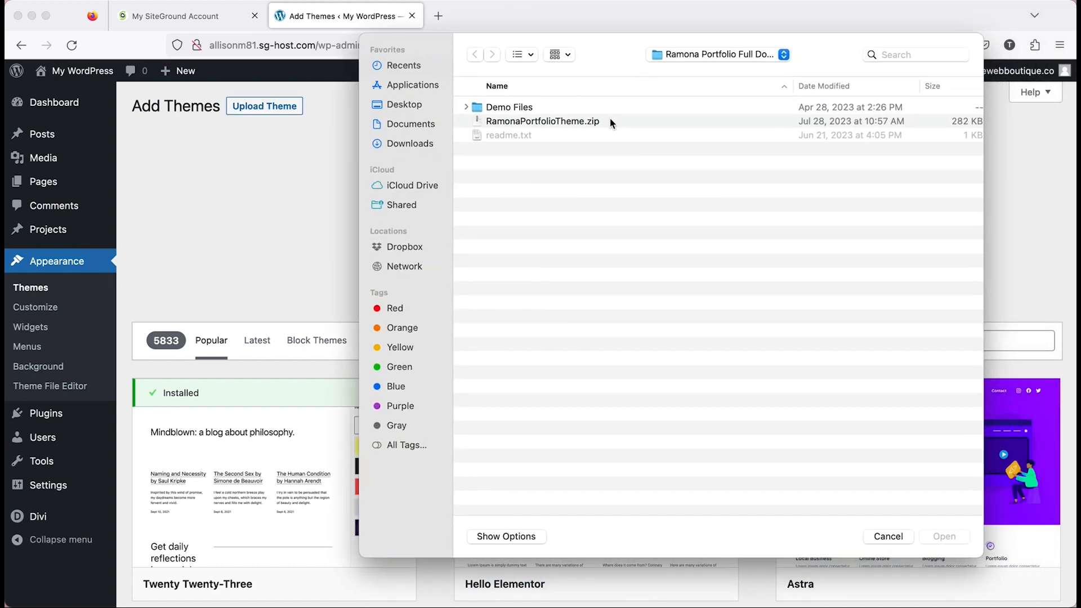
click(610, 121)
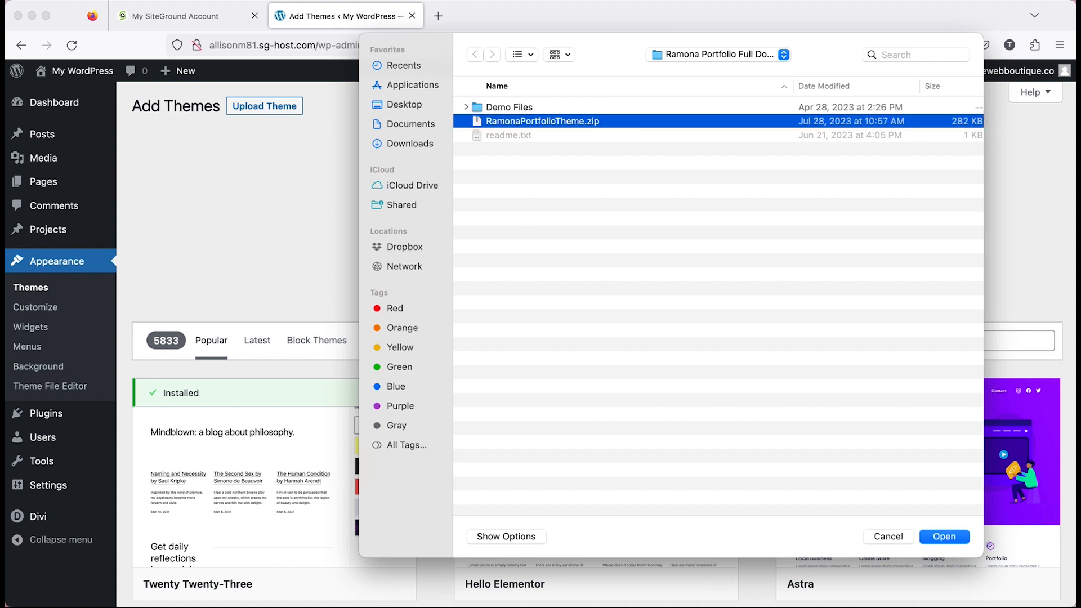
click(946, 536)
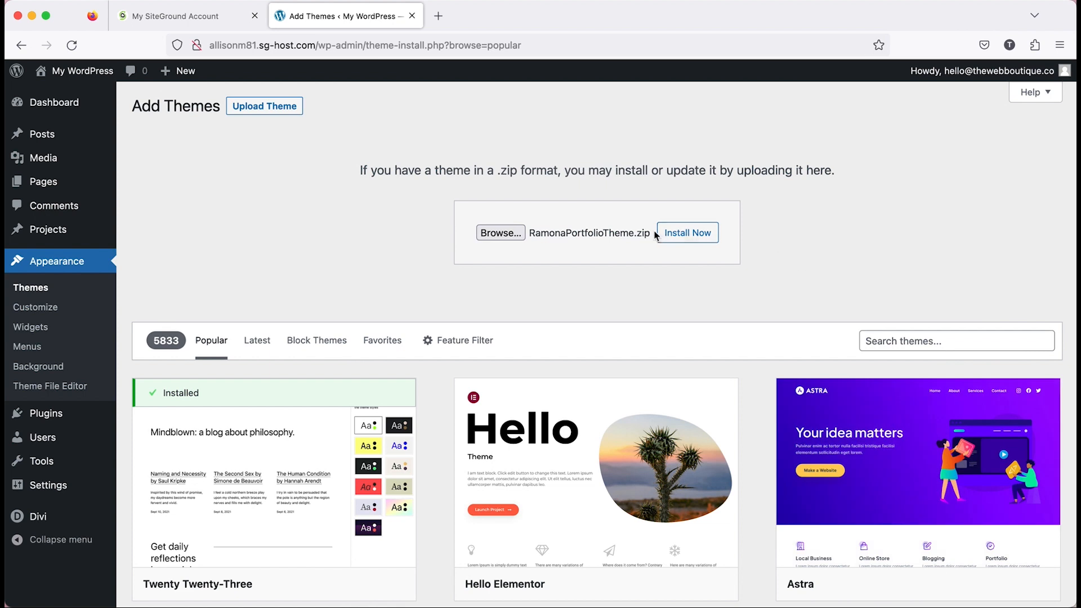
click(668, 236)
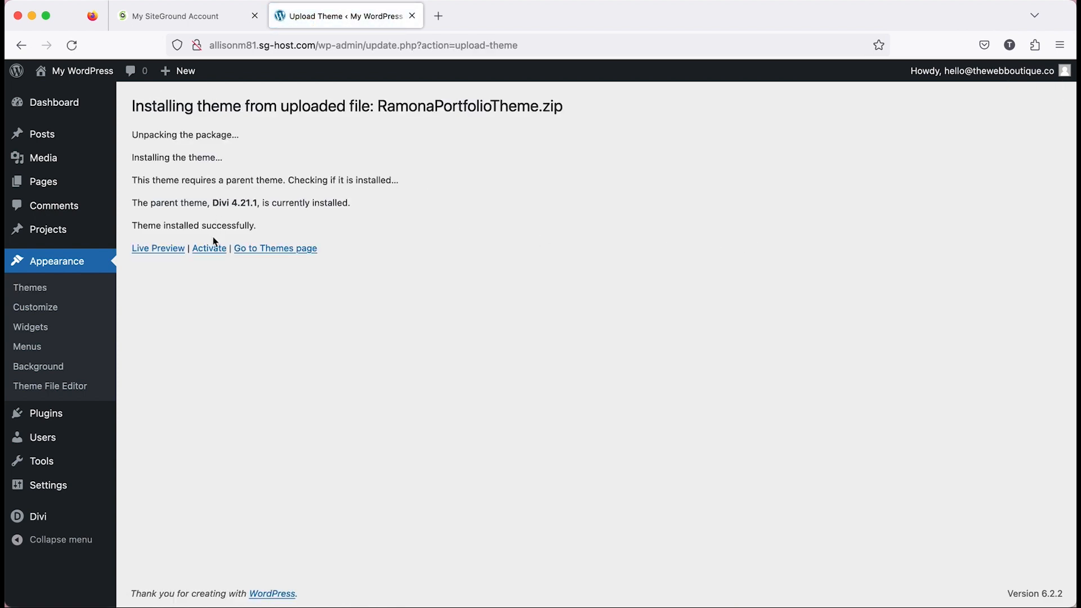
click(210, 252)
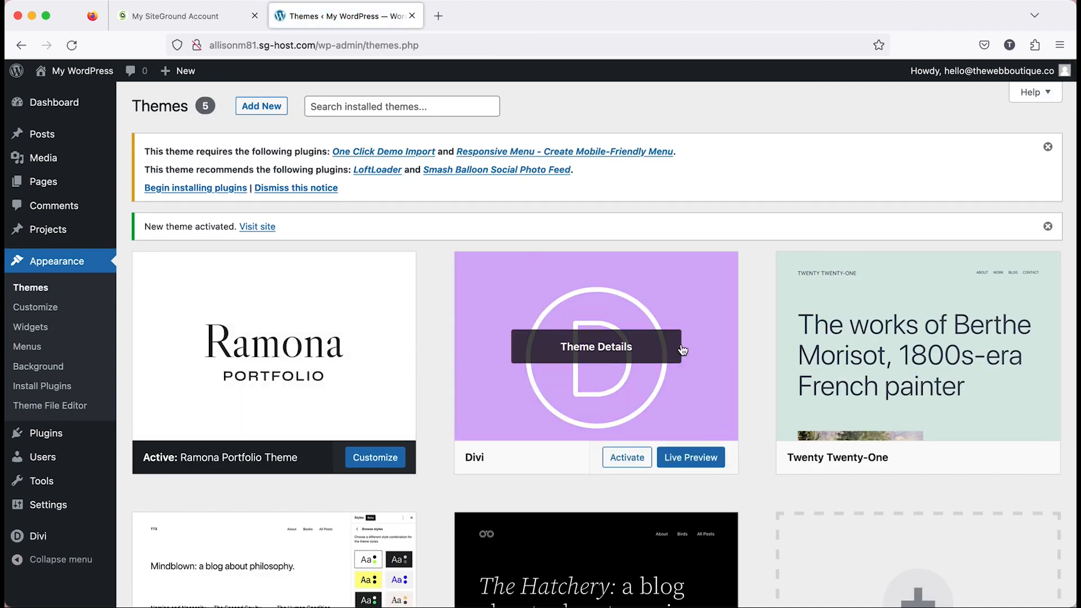
Bulk-install the theme's required and recommended plugins: One Click Demo Import, Responsive Menu, LoftLoader and Smash Balloon Social Photo Feed.
scroll(682, 350, down, 1)
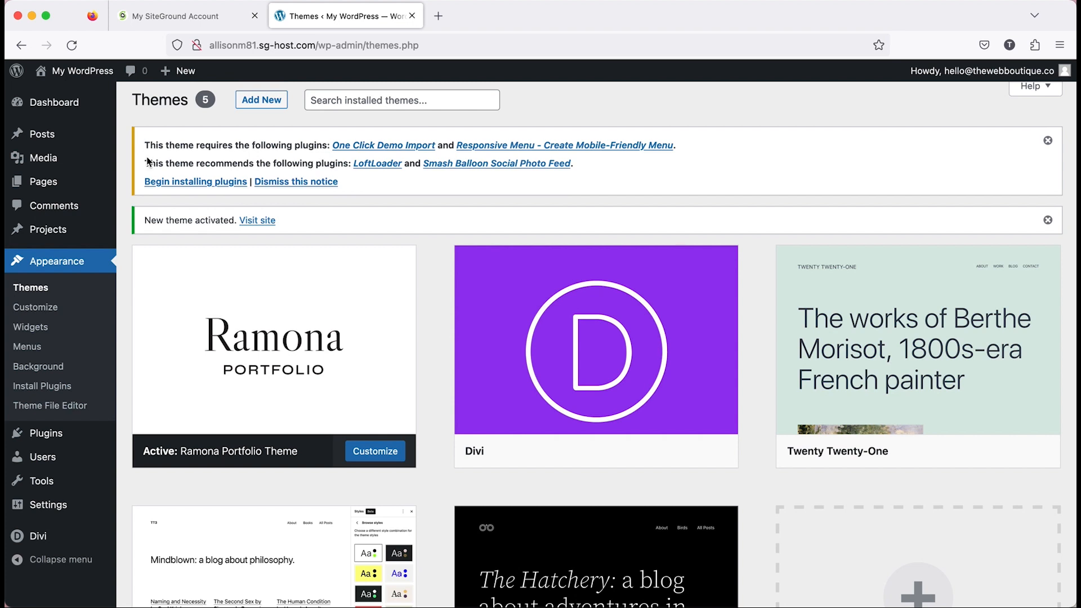
click(184, 181)
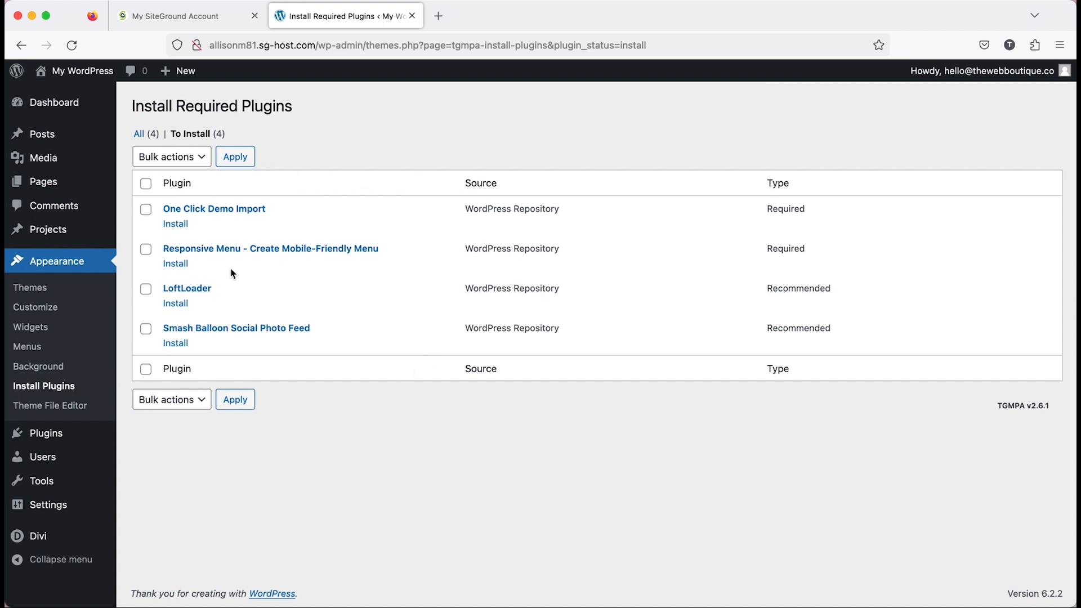
click(146, 183)
click(202, 158)
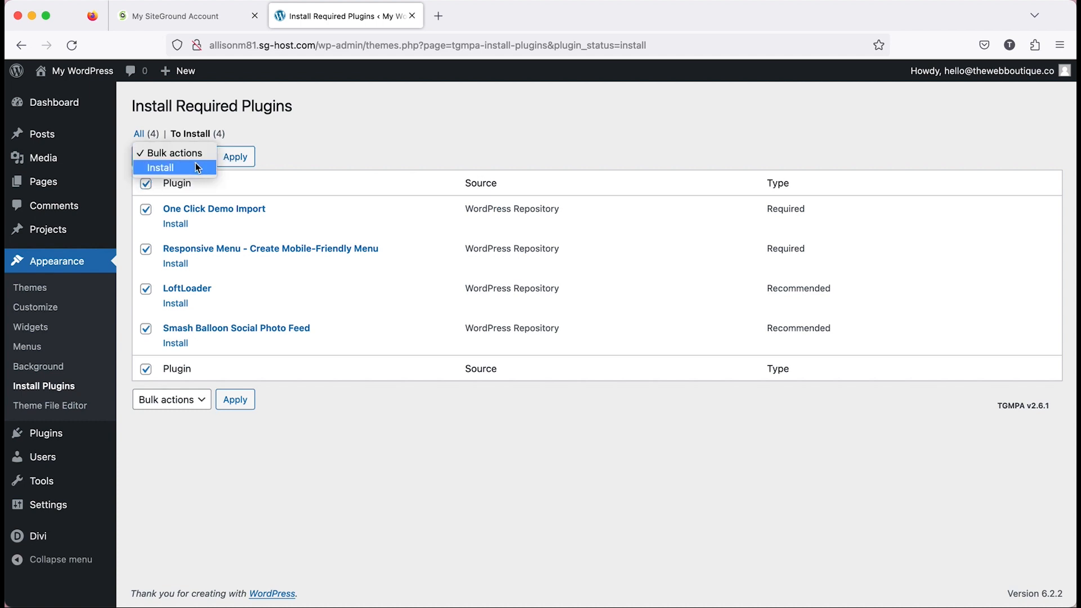
click(195, 166)
click(238, 161)
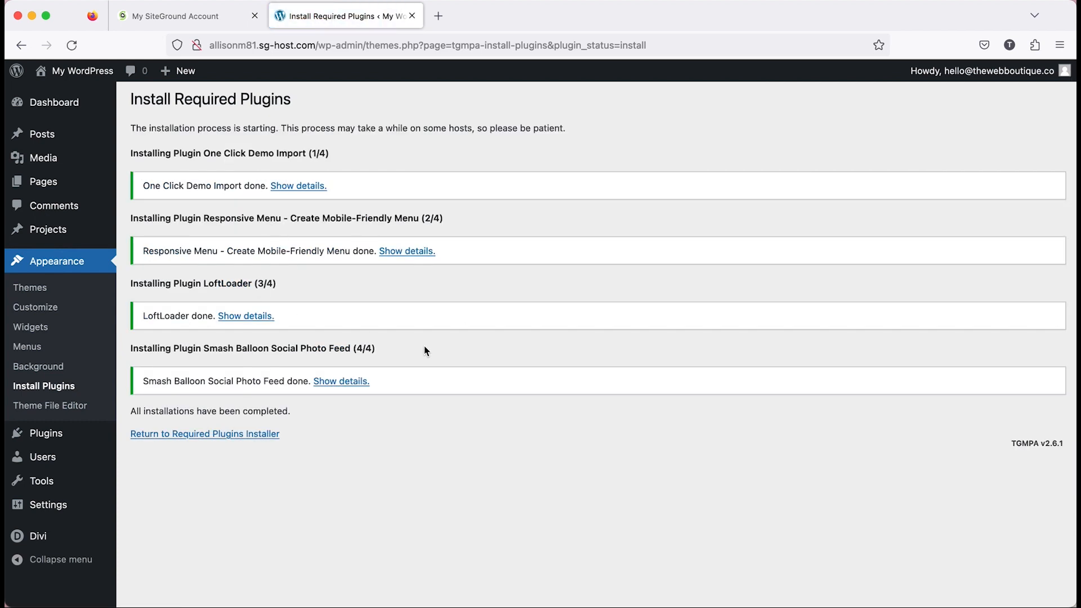
Activate the One Click Demo Import plugin from the installed plugins list.
mouse_move(59, 437)
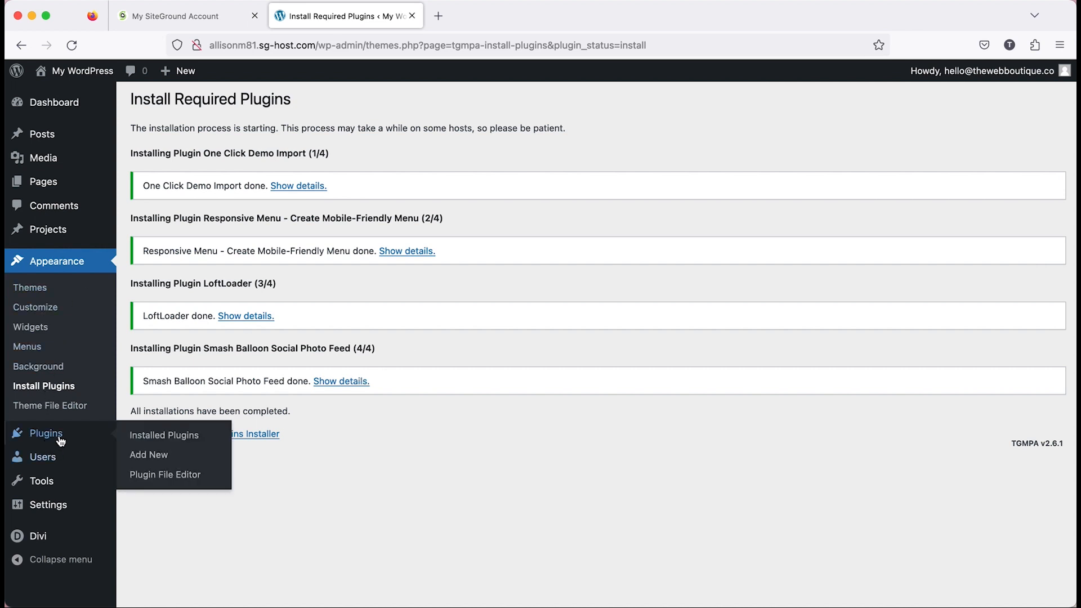
click(188, 437)
scroll(664, 258, down, 3)
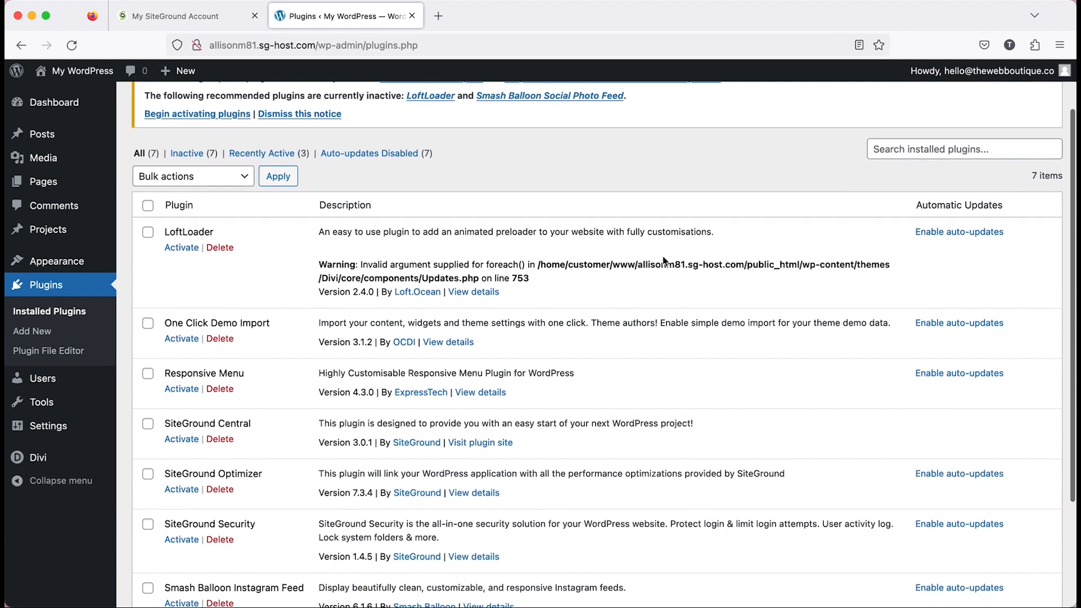
scroll(664, 257, down, 1)
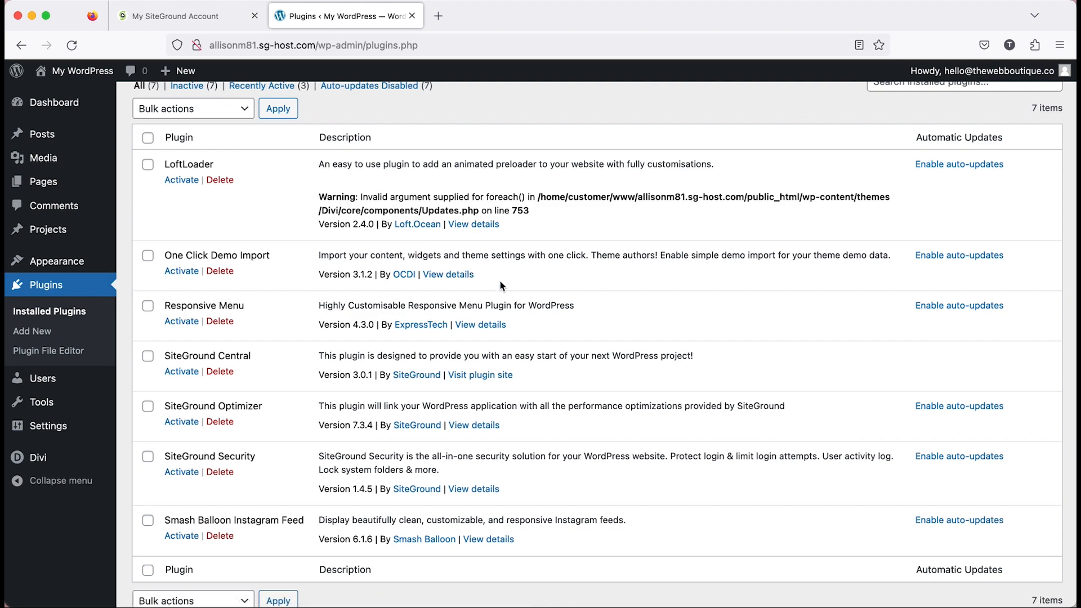
scroll(500, 286, down, 1)
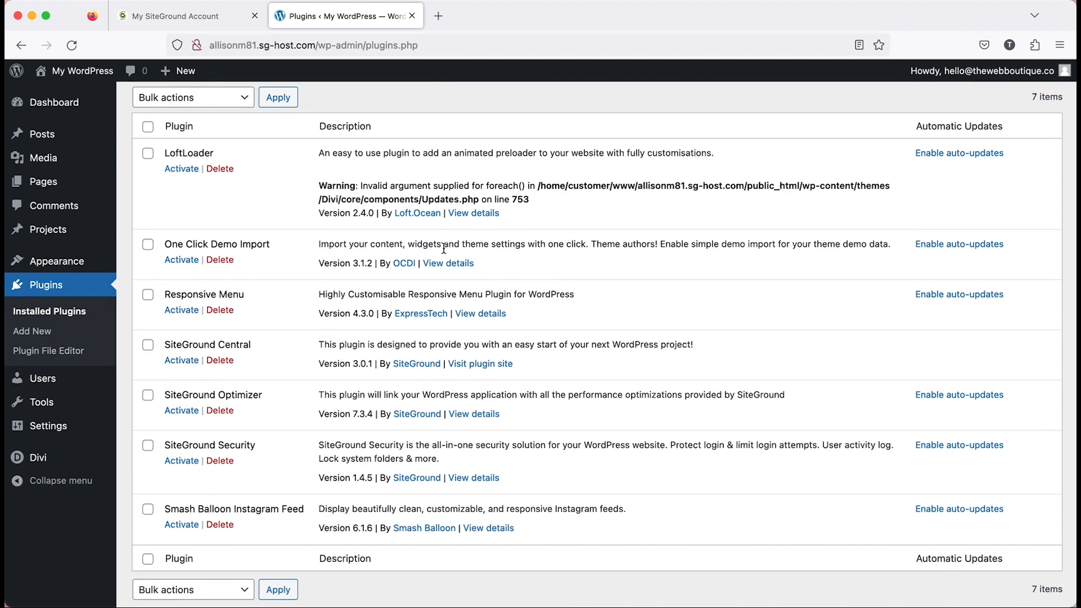
scroll(450, 271, up, 2)
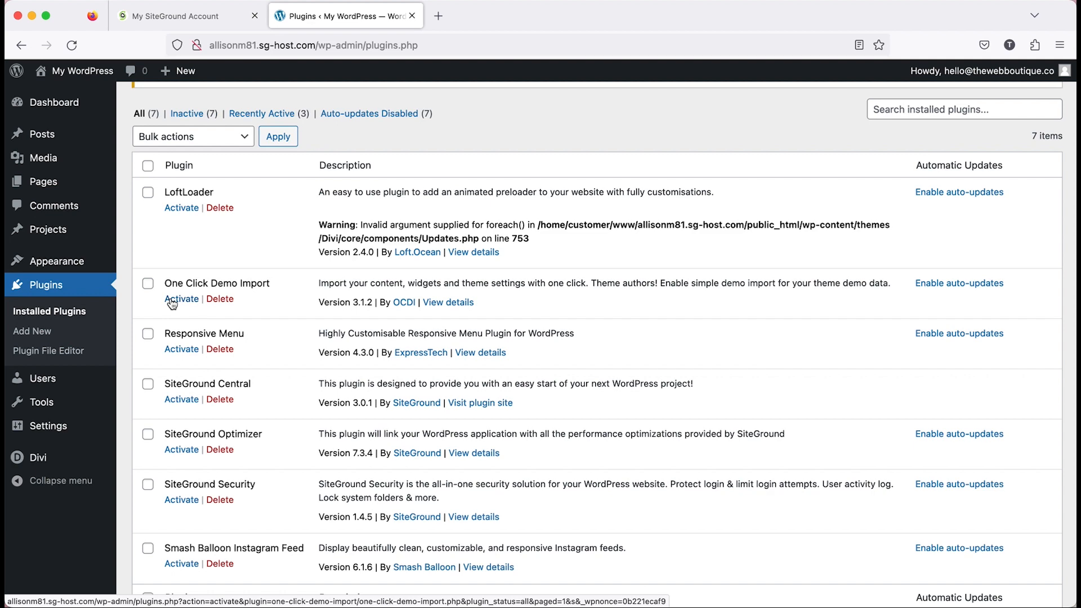
click(172, 300)
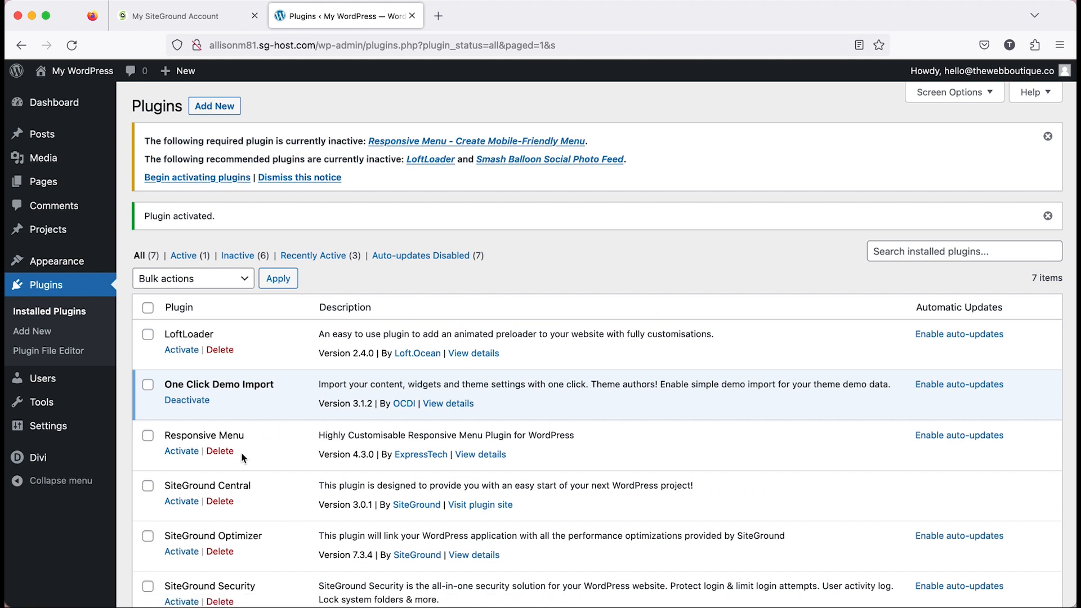
Open the permalink settings and check that the permalink structure uses Post name.
mouse_move(114, 434)
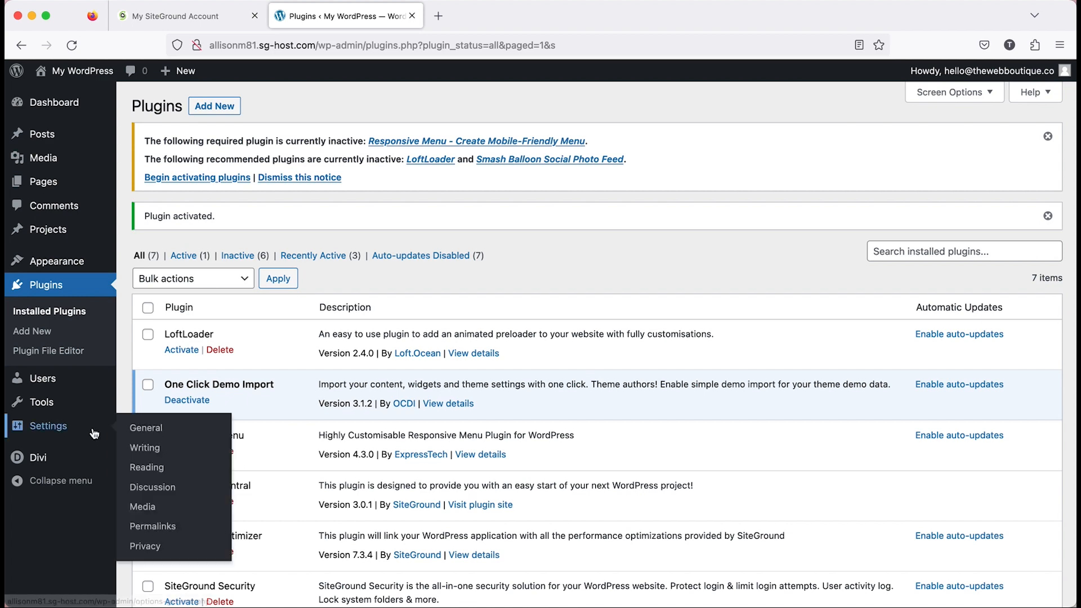
click(175, 529)
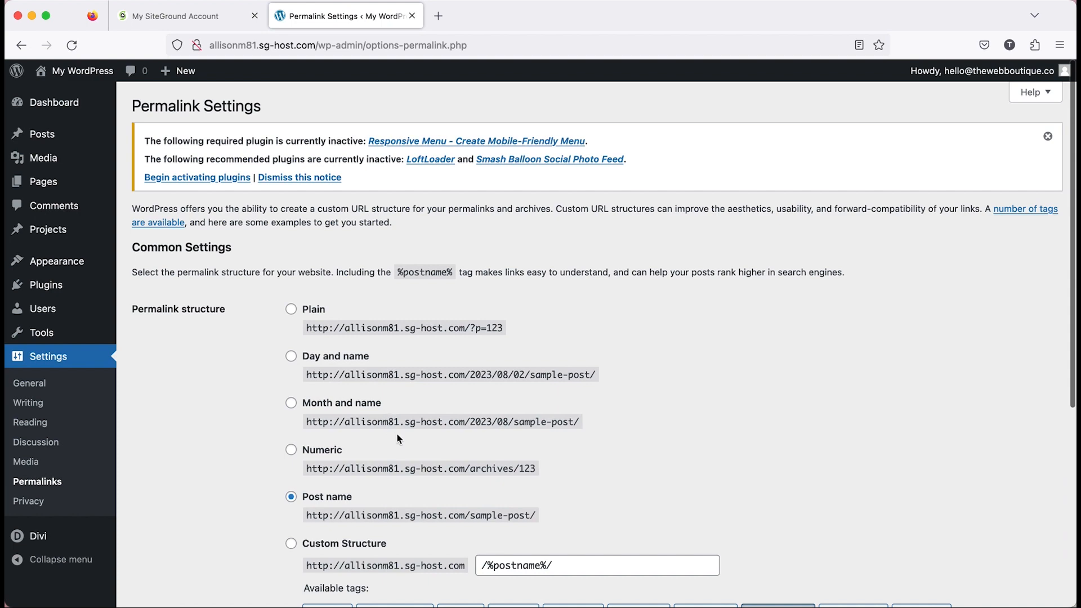
scroll(397, 438, down, 3)
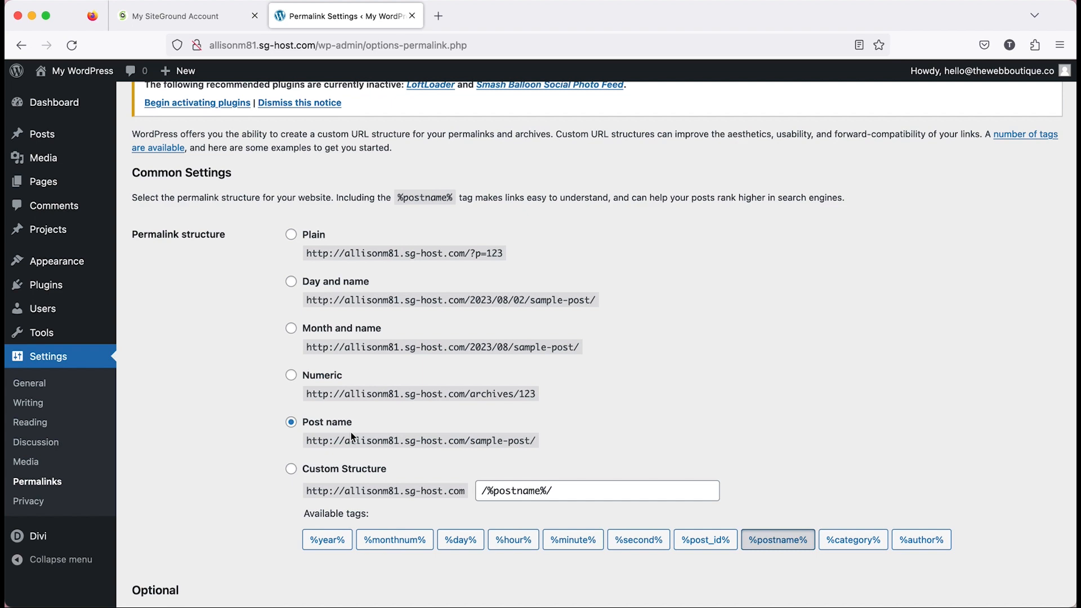
scroll(351, 437, down, 8)
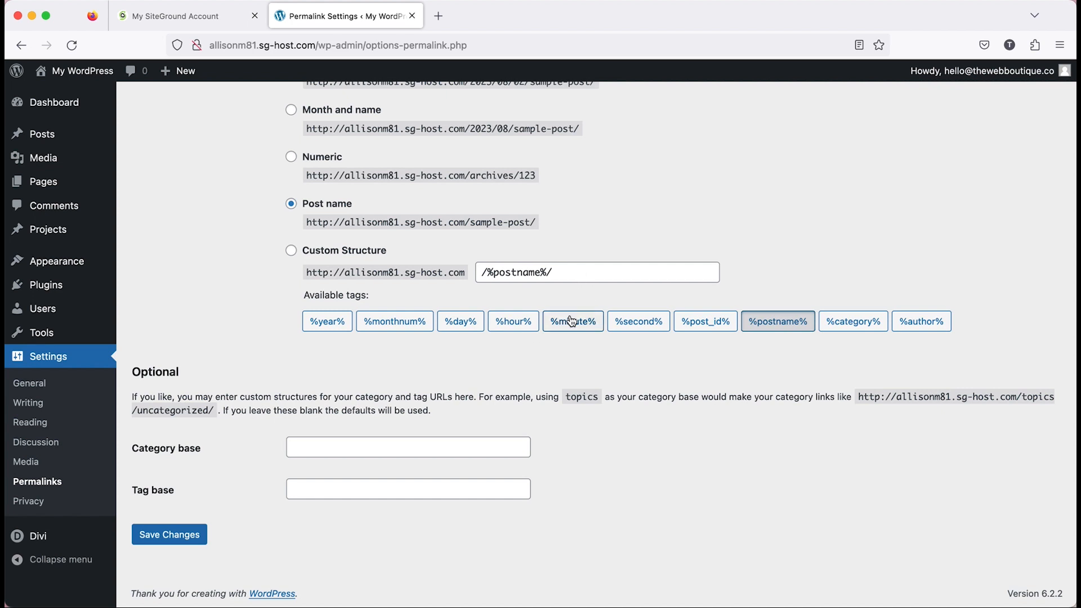
scroll(571, 322, up, 3)
scroll(571, 322, up, 1)
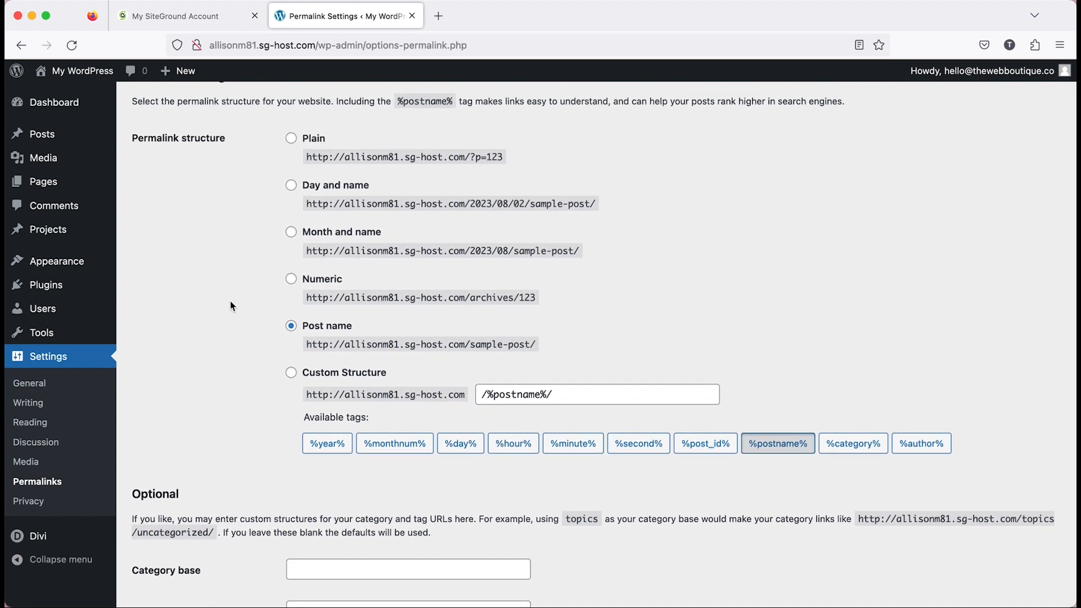
Import the Ramona Portfolio Theme demo data without adding WPForms, All in One SEO or MonsterInsights.
mouse_move(78, 268)
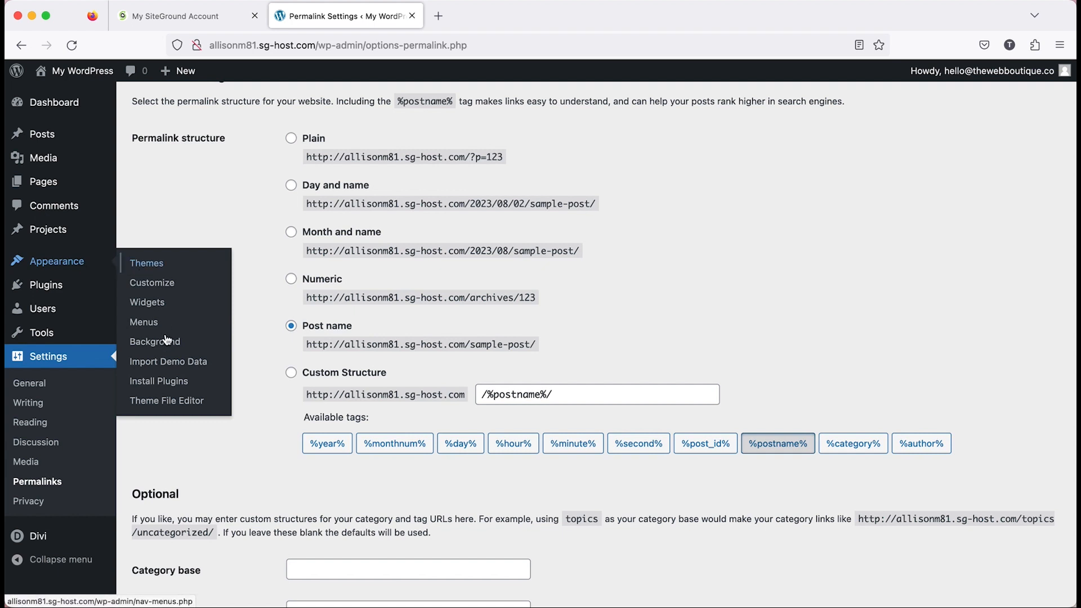
click(164, 366)
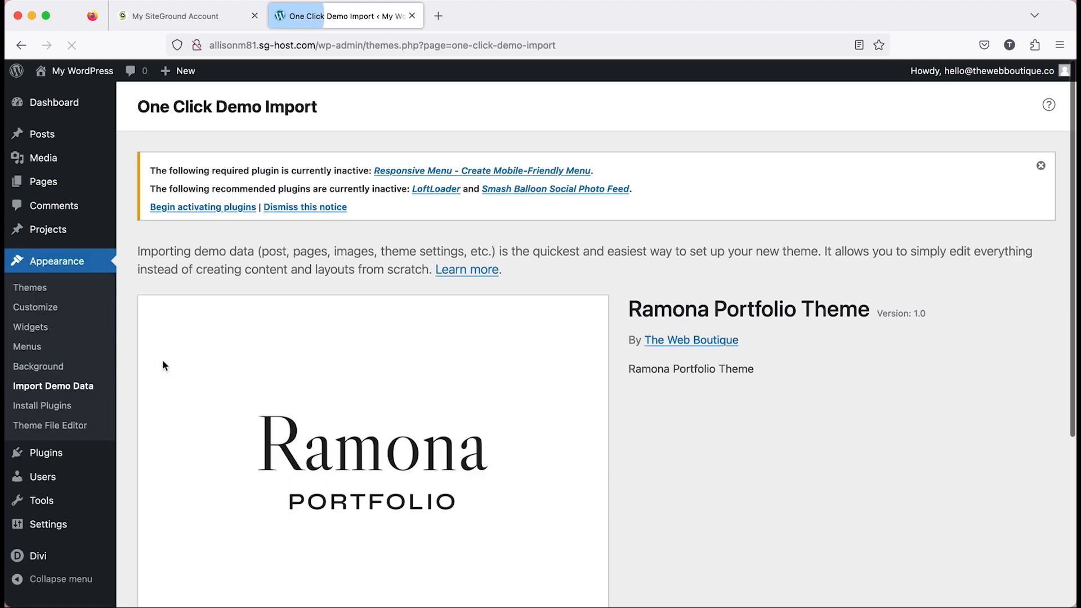
scroll(573, 384, down, 5)
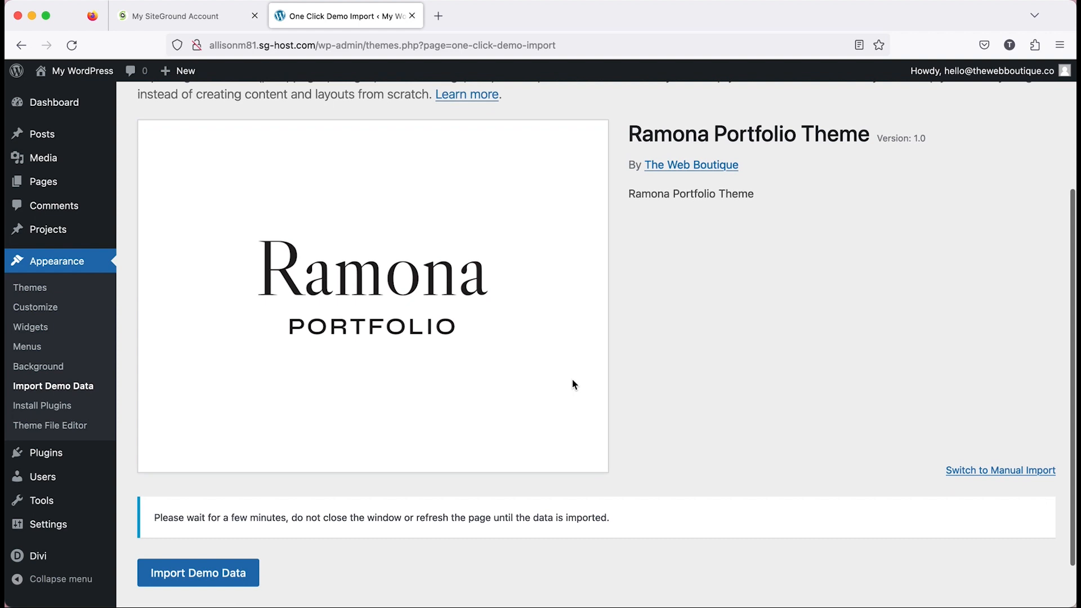
click(229, 573)
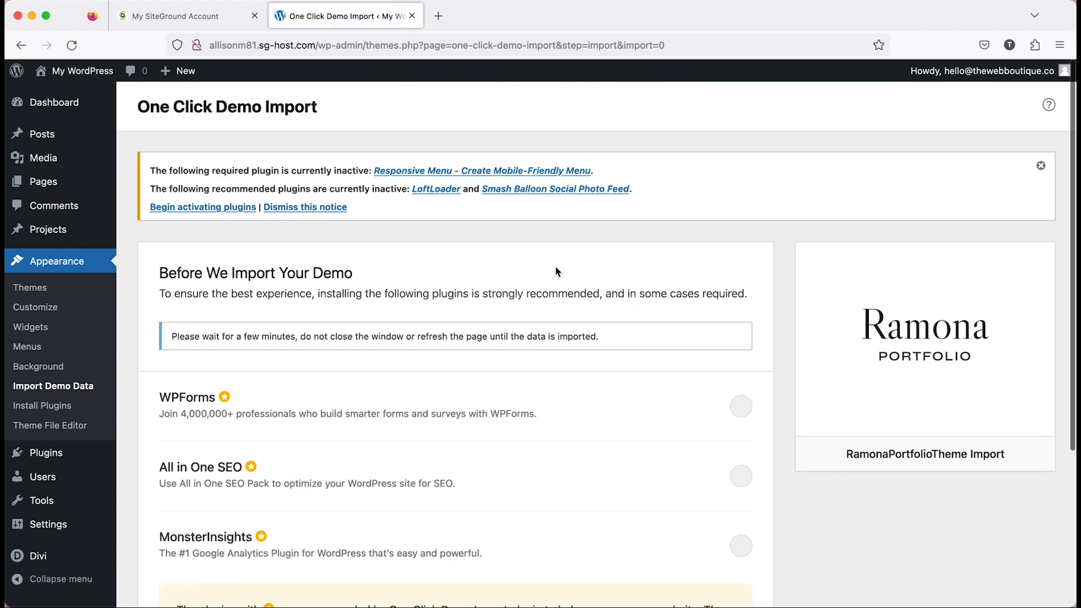
scroll(555, 267, down, 4)
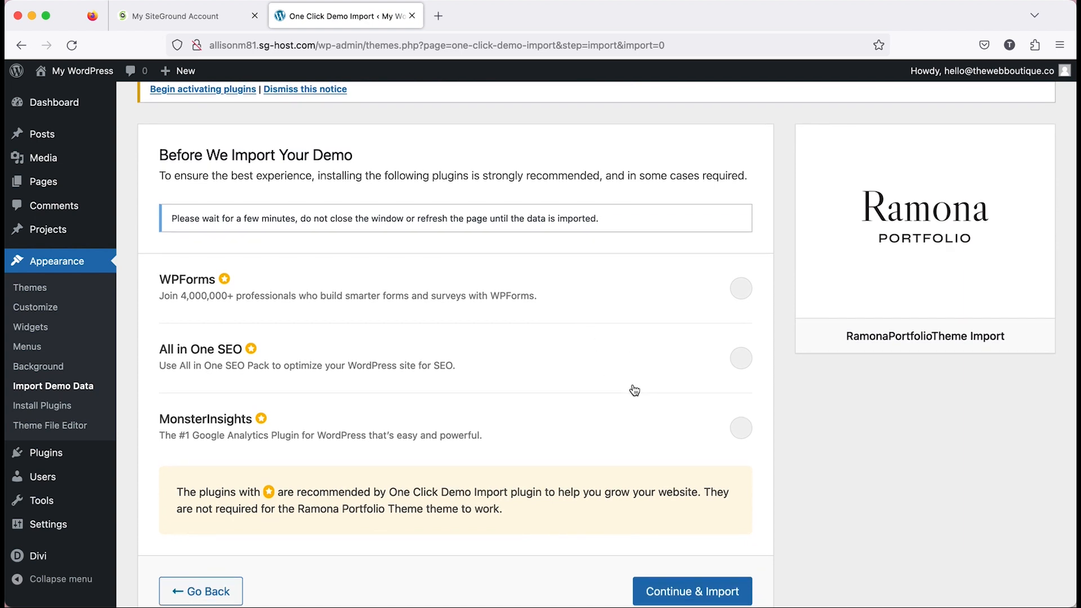
scroll(635, 390, down, 1)
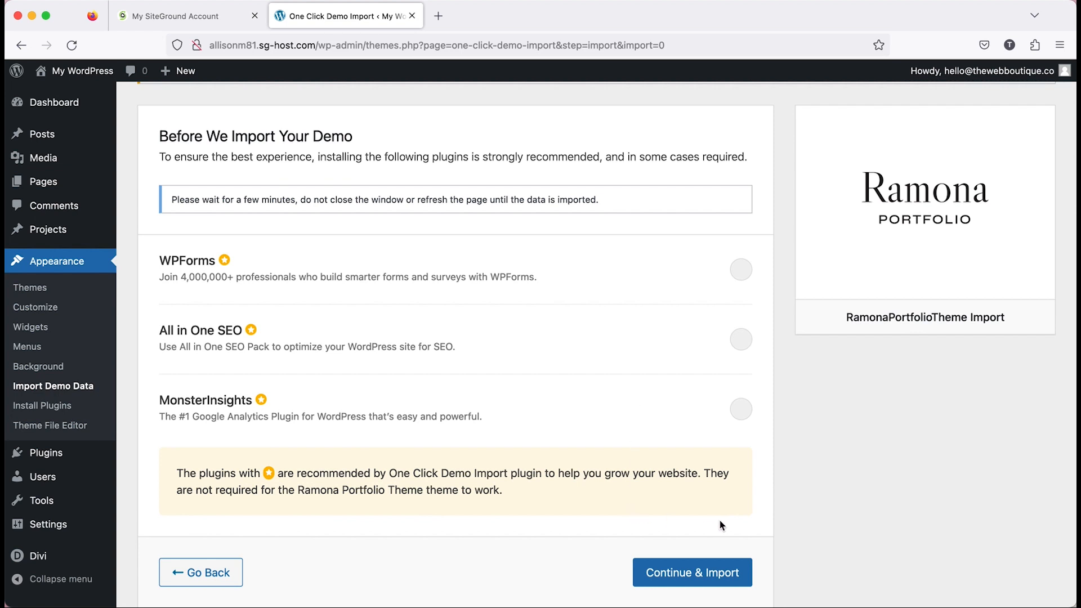
click(717, 572)
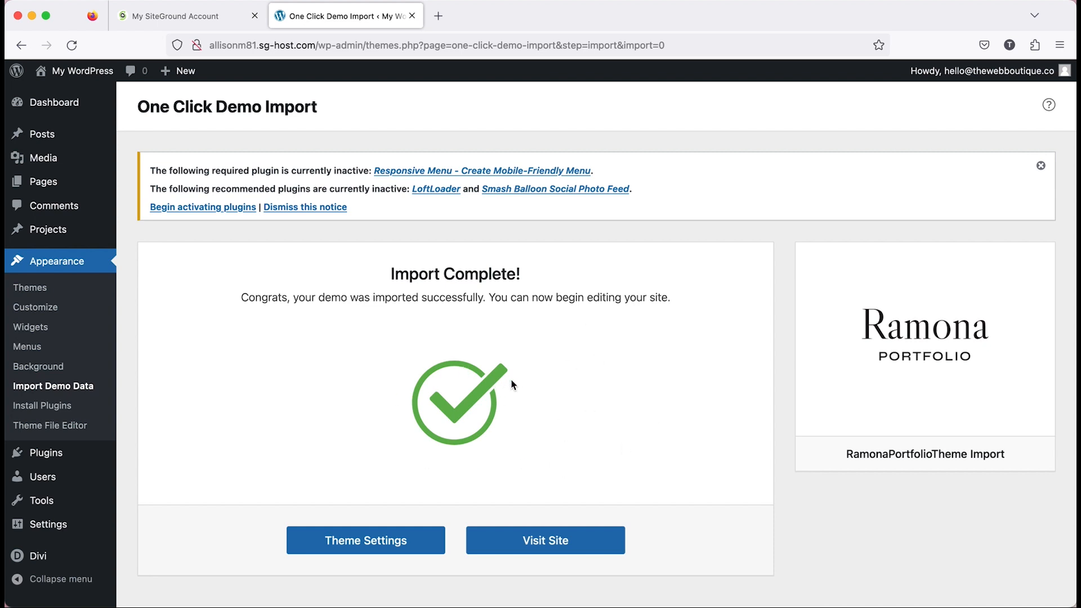
scroll(514, 385, down, 1)
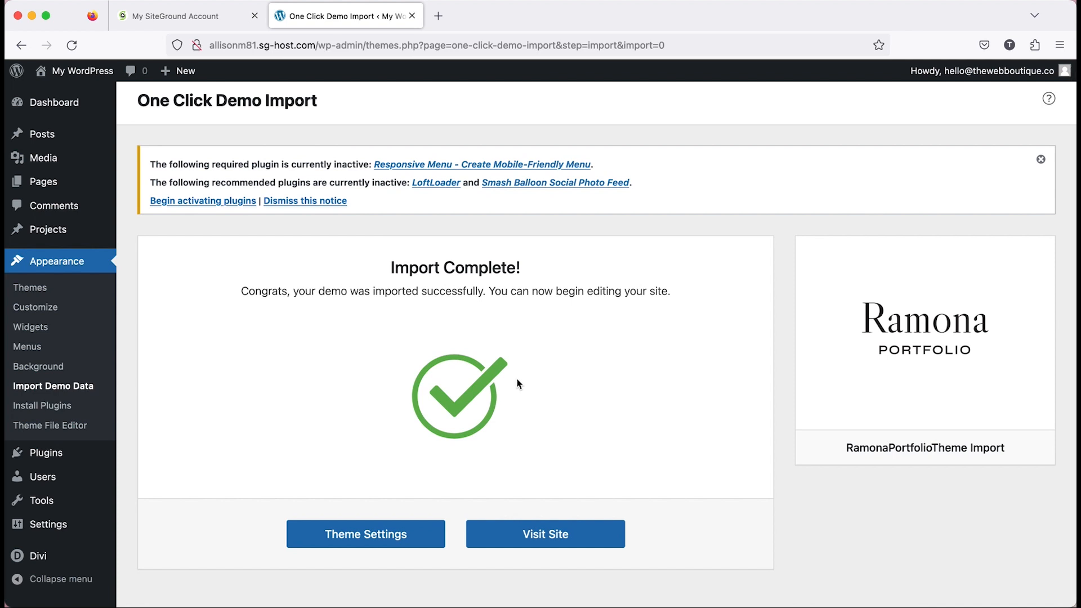
scroll(62, 425, down, 2)
Import Divi Theme Options.json from the Divi folder in Demo Files into the Divi theme options, without downloading a backup.
mouse_move(31, 562)
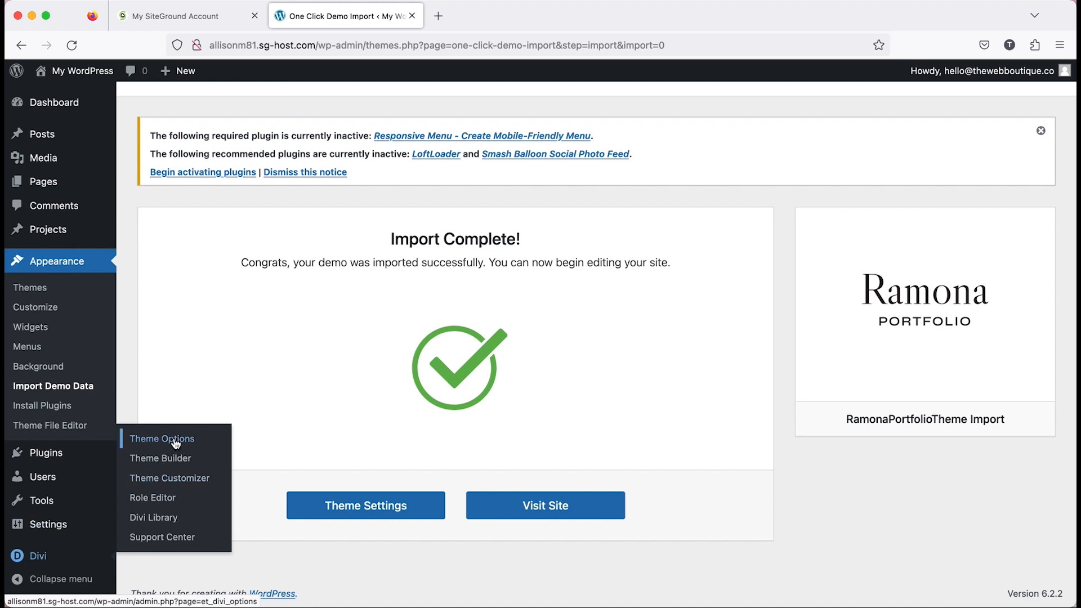
click(175, 444)
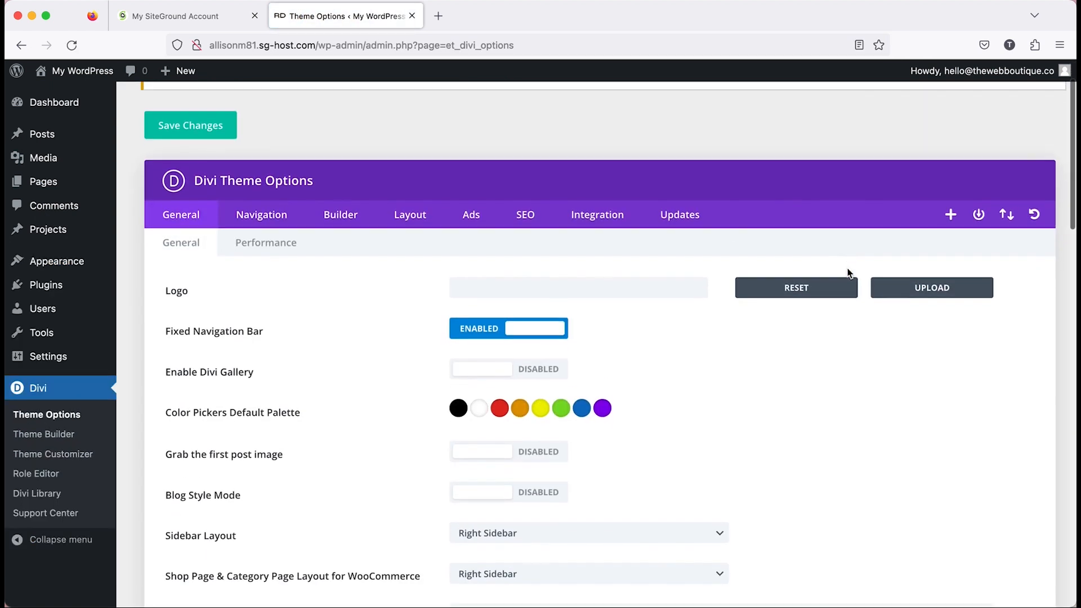
click(1008, 202)
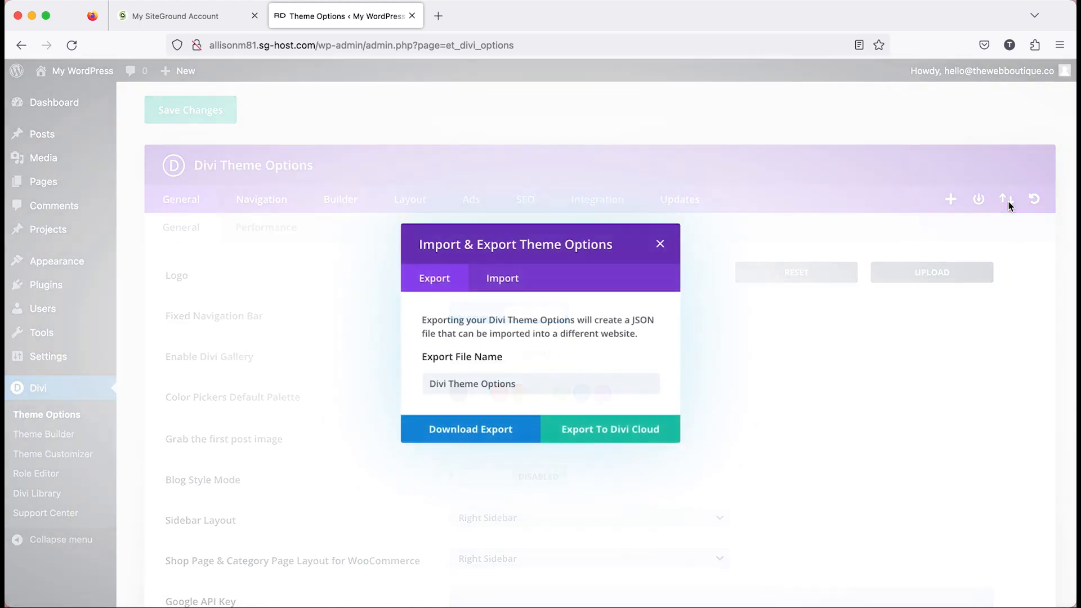
click(490, 282)
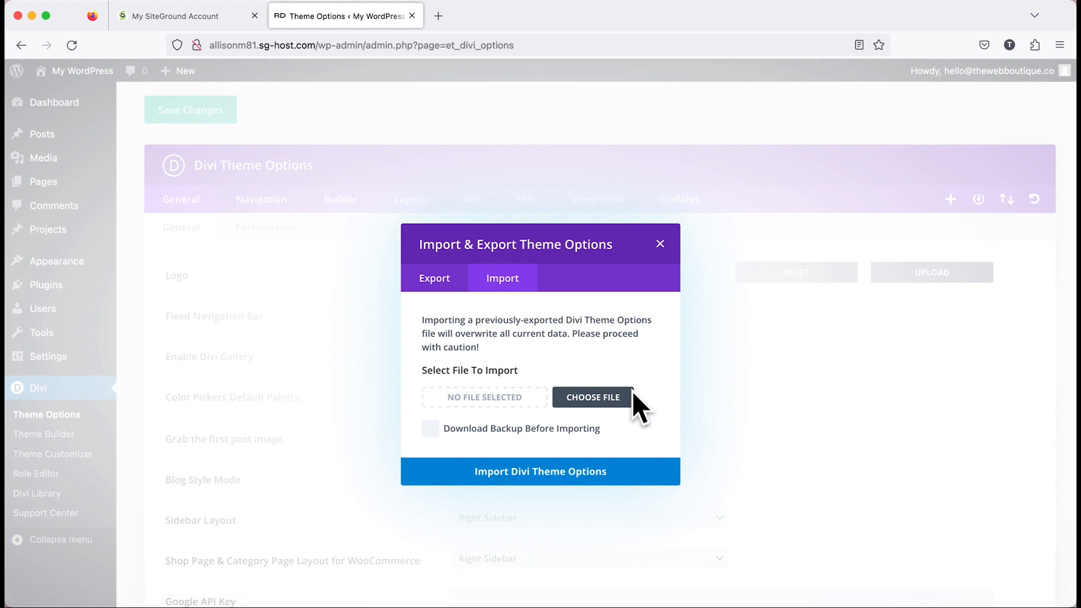
click(583, 400)
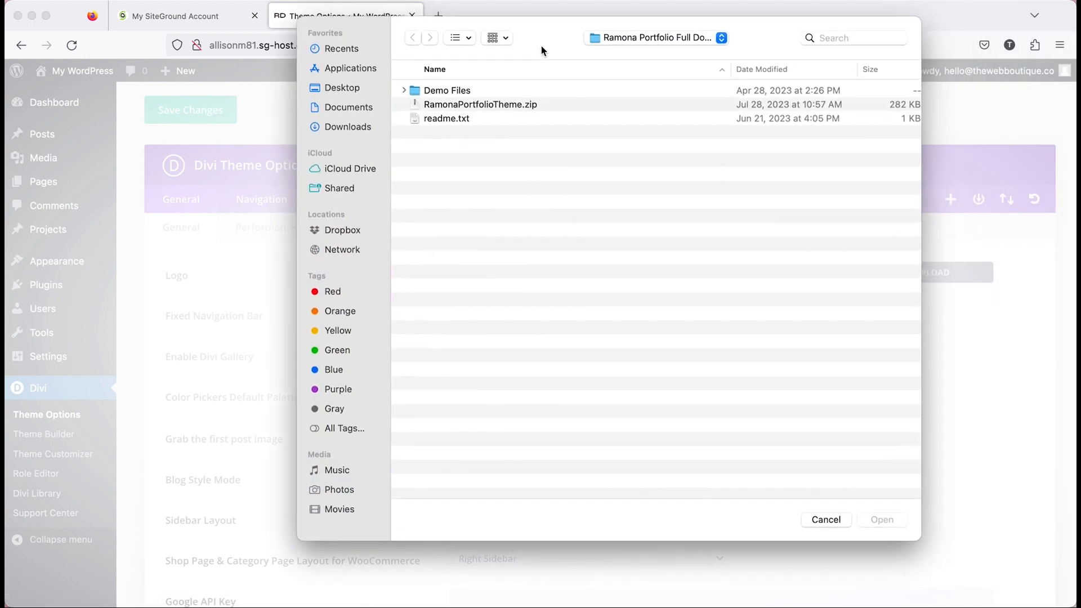
double_click(416, 92)
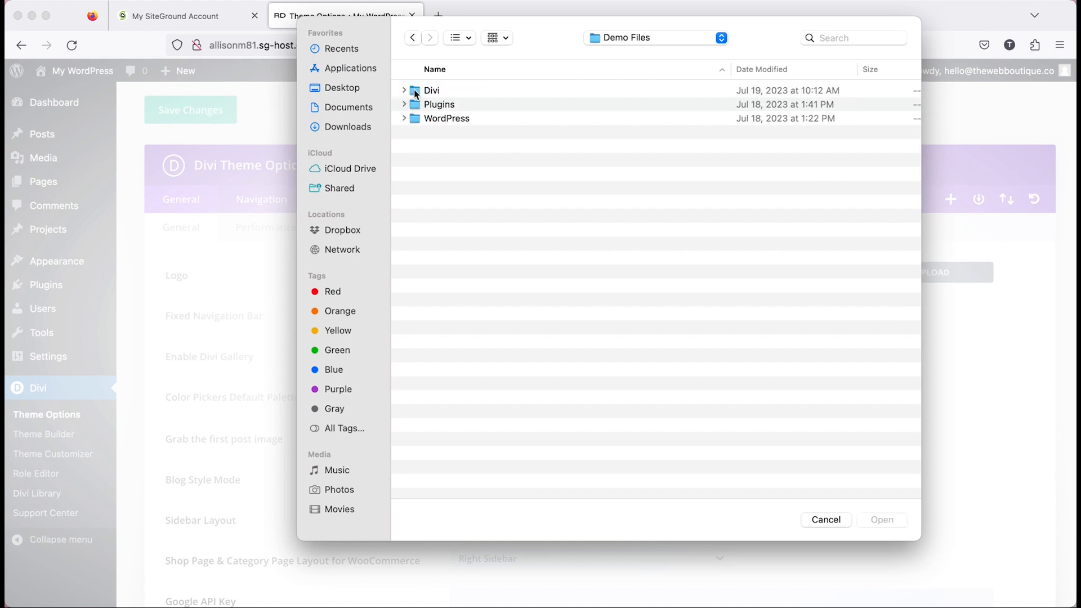
double_click(416, 90)
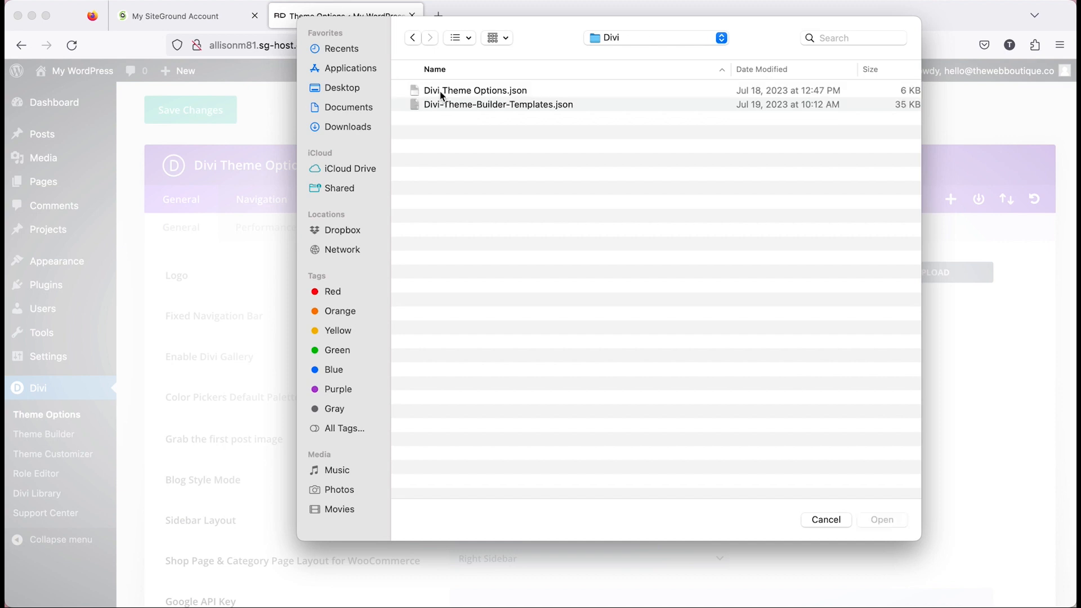
click(442, 91)
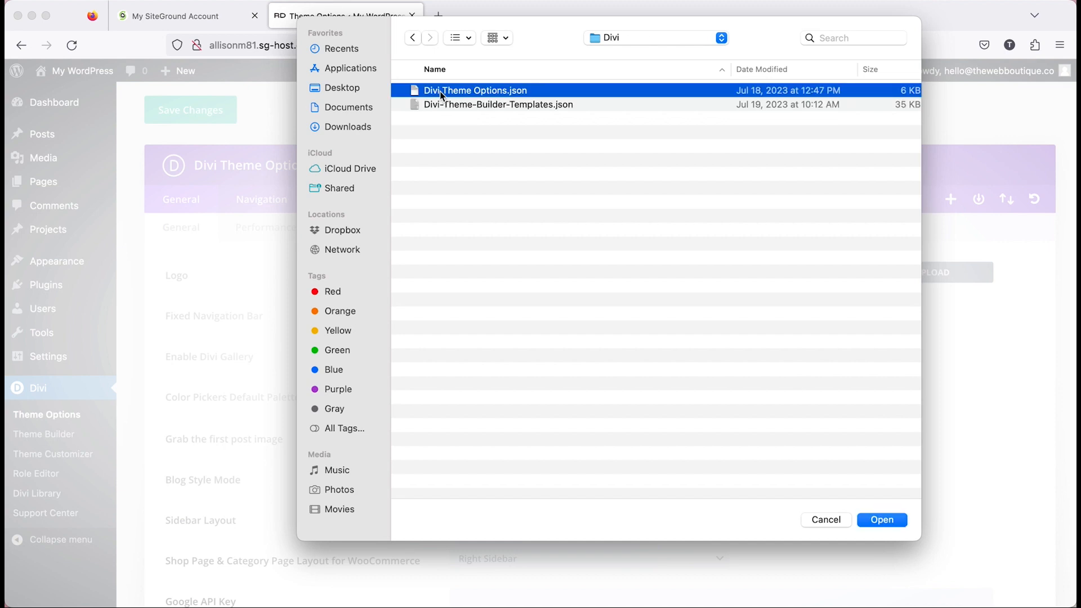
click(884, 521)
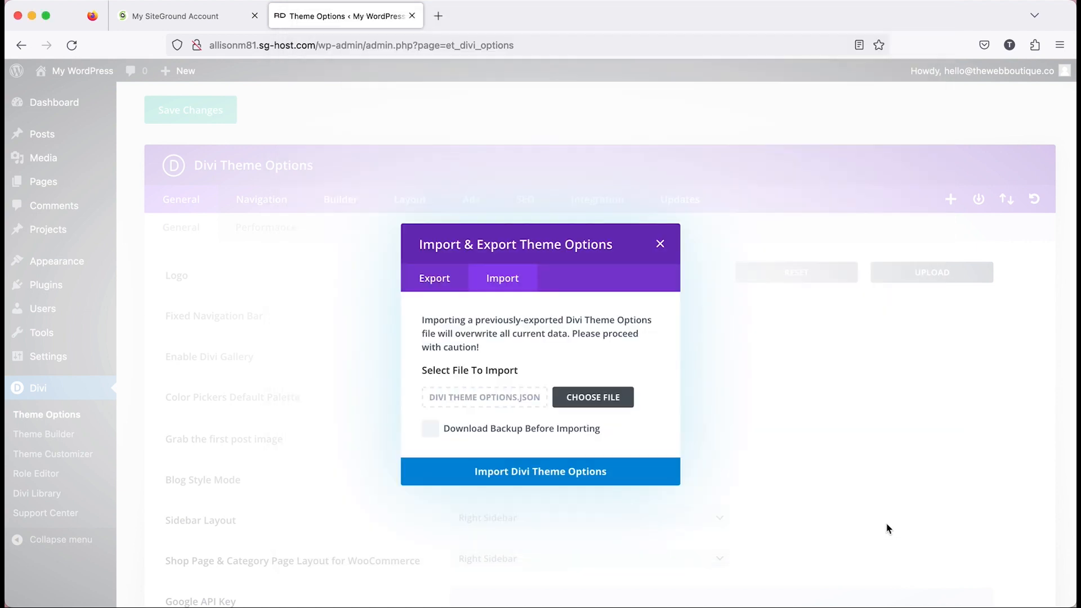
click(578, 477)
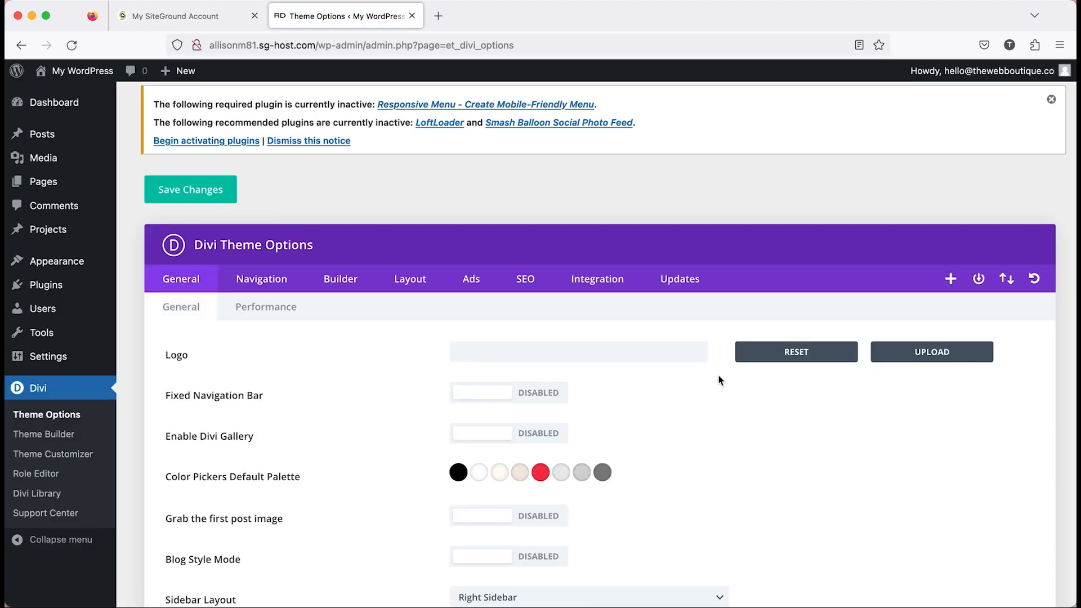
scroll(713, 378, down, 1)
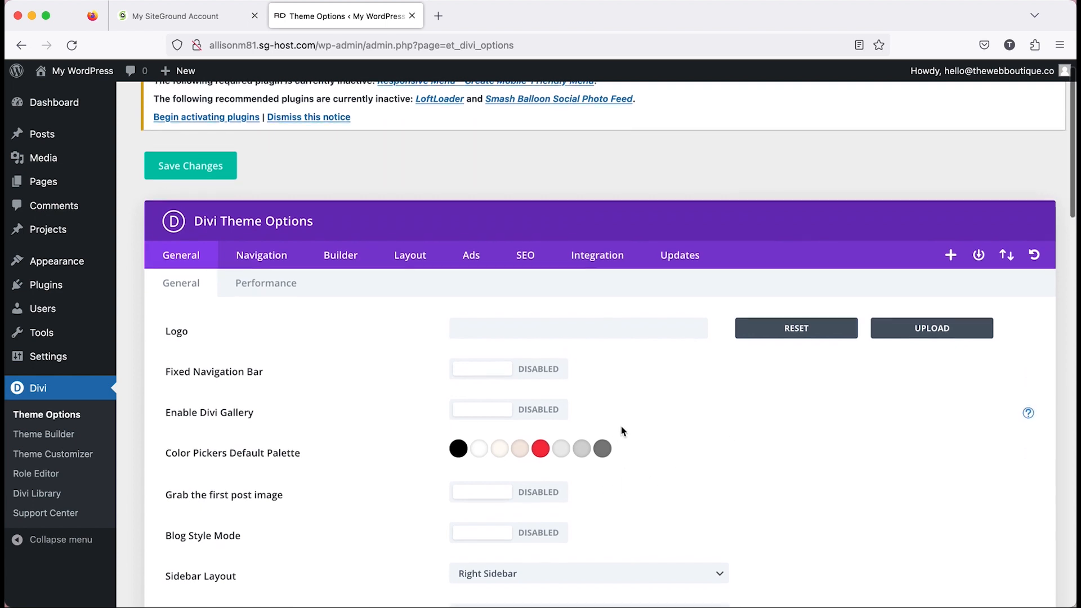
scroll(622, 430, down, 1)
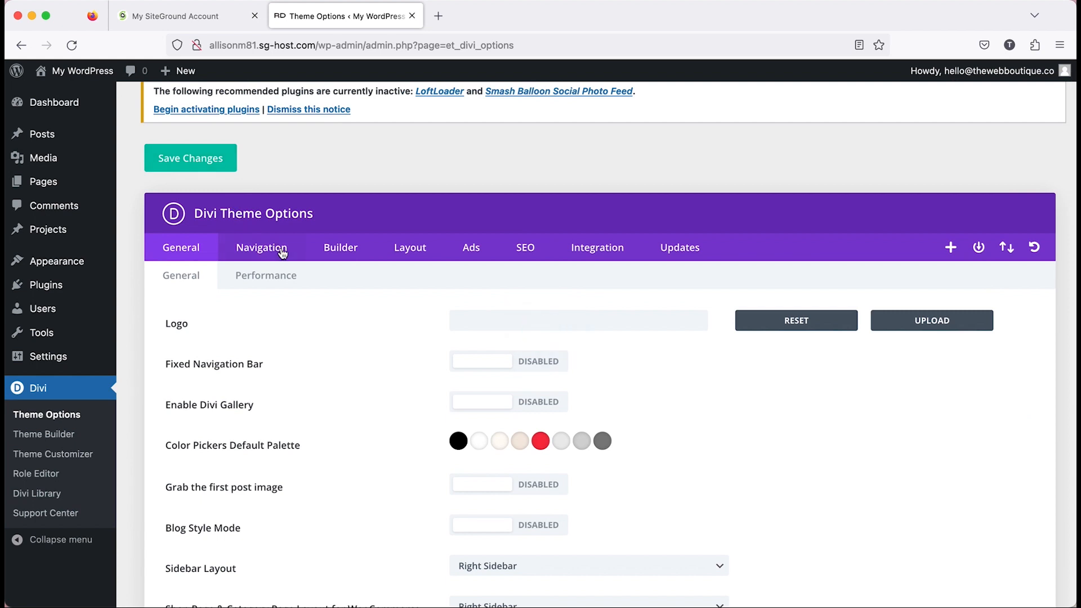
scroll(283, 256, down, 1)
scroll(283, 257, down, 2)
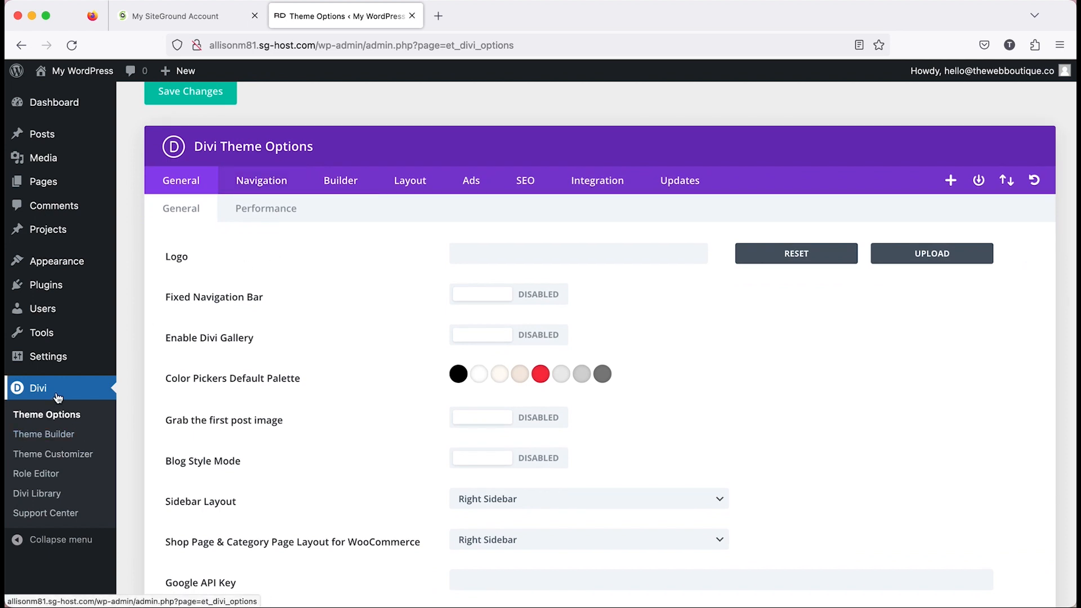
Import Divi-Theme-Builder-Templates.json into the Divi Theme Builder, overriding the default website template and existing assignments and including presets, and save the changes.
click(44, 435)
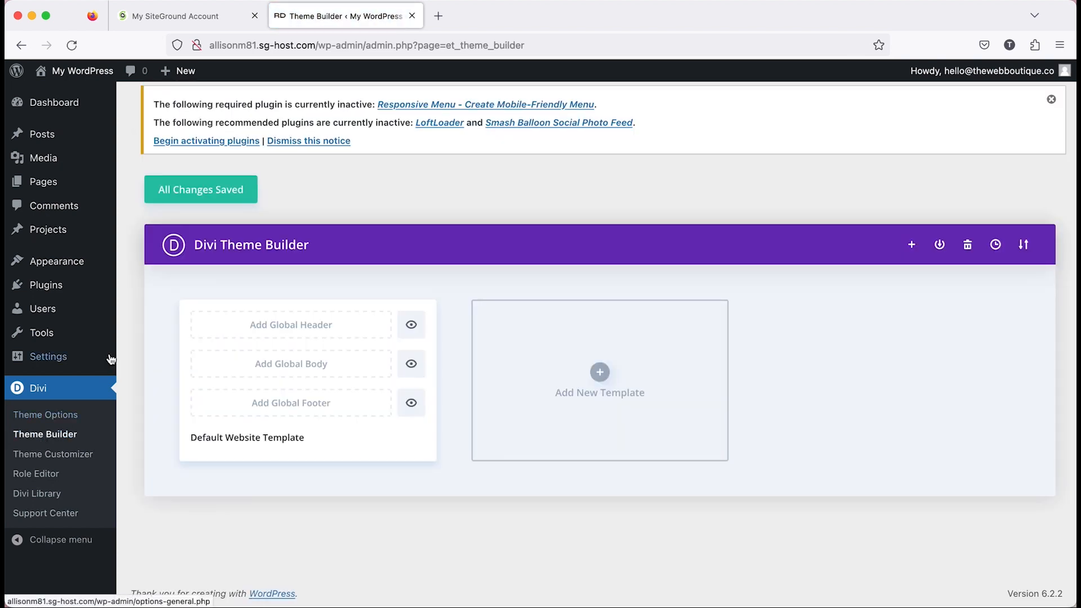
click(1023, 247)
click(508, 264)
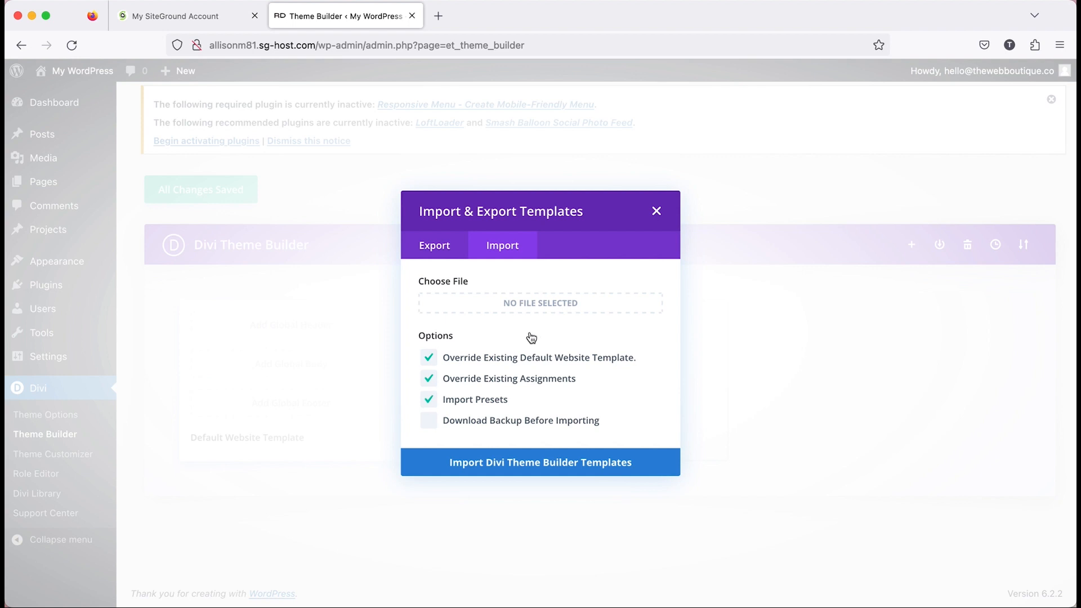
click(597, 307)
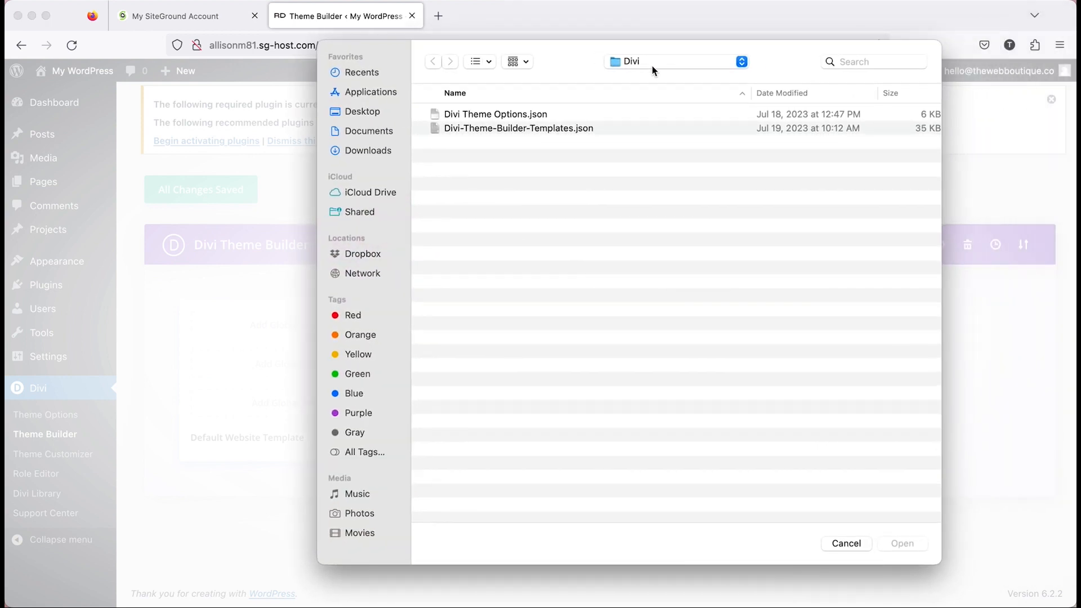
click(492, 128)
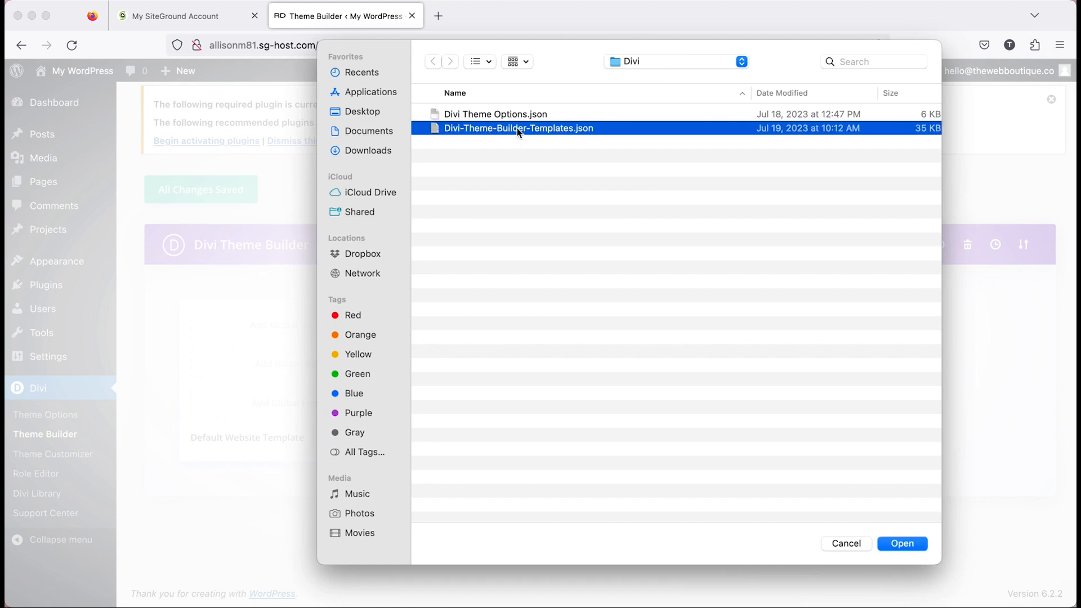
click(900, 546)
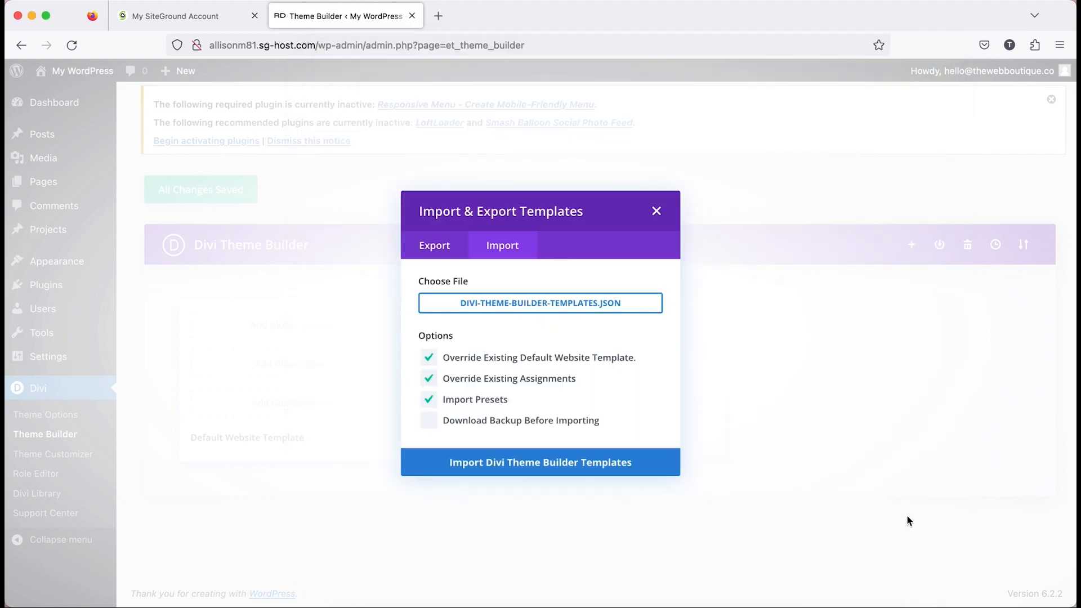
click(554, 464)
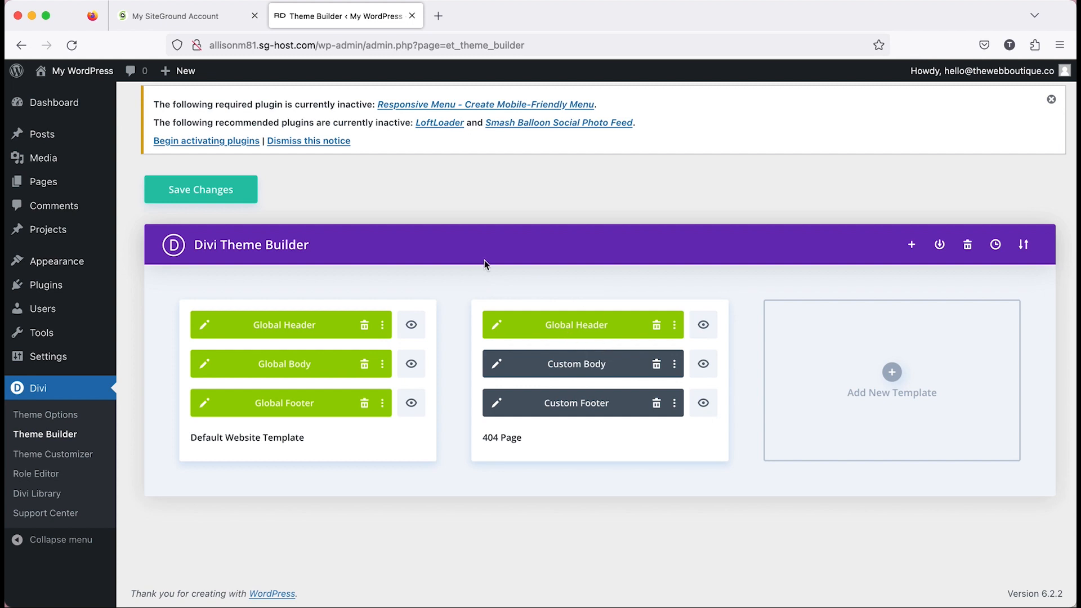
click(210, 190)
In the reading settings, choose Home as the static page shown as the site's homepage.
mouse_move(56, 359)
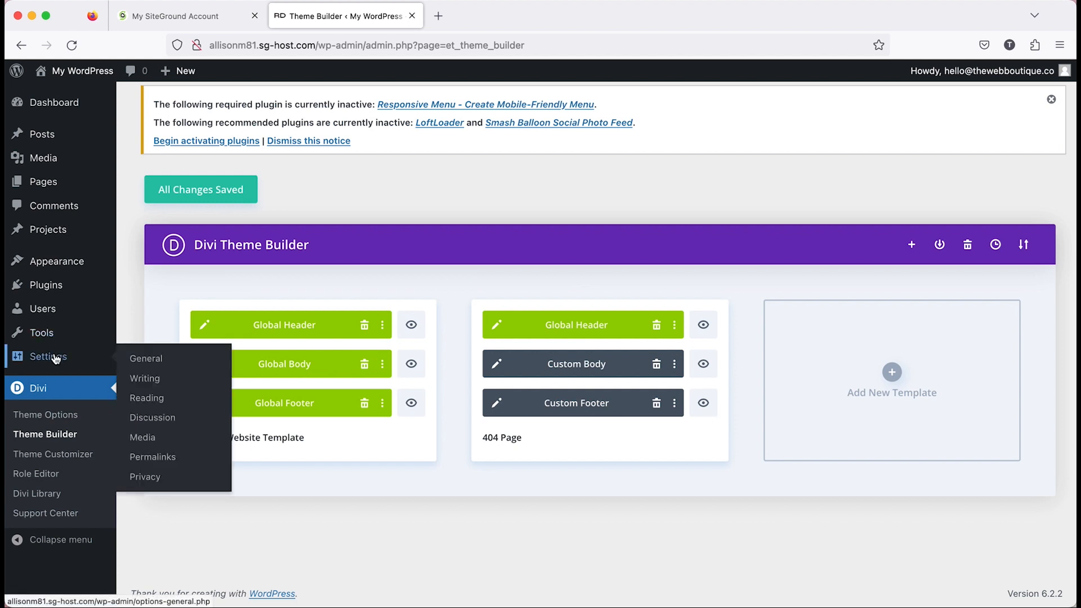
click(177, 398)
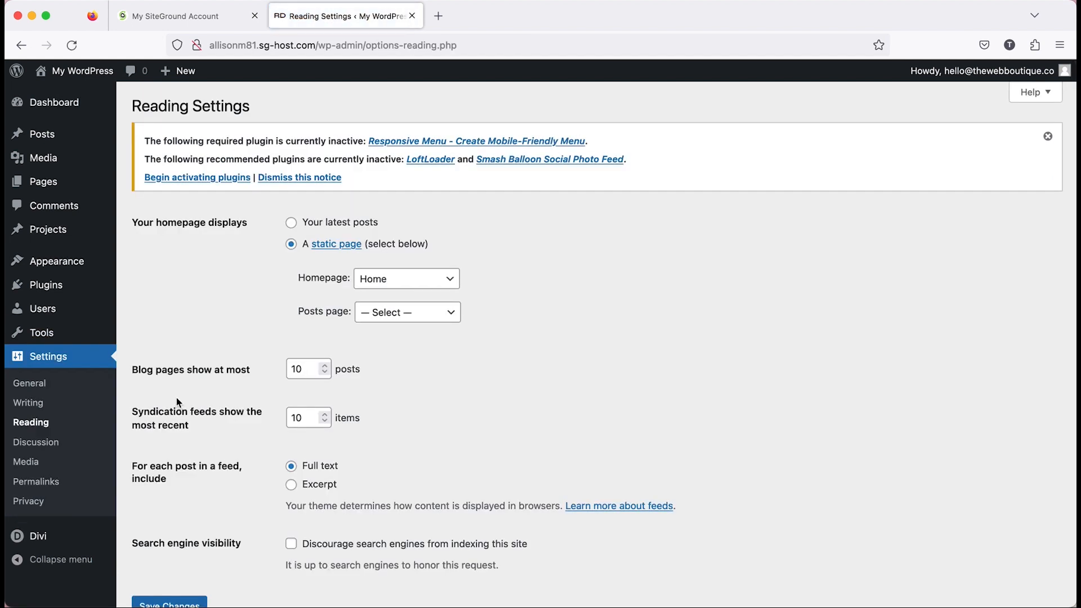
scroll(646, 279, down, 1)
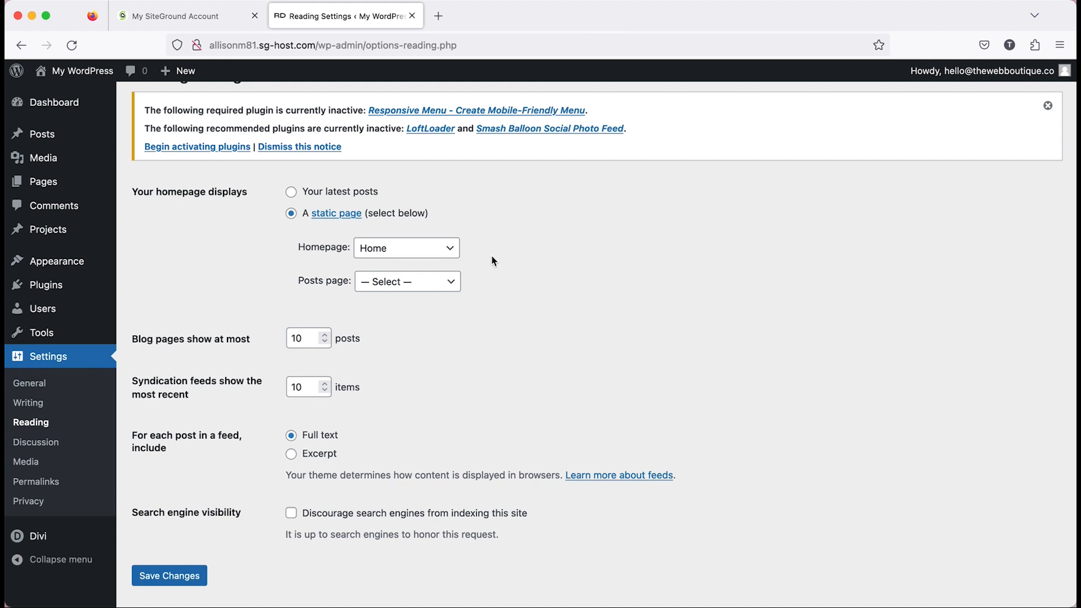
click(452, 249)
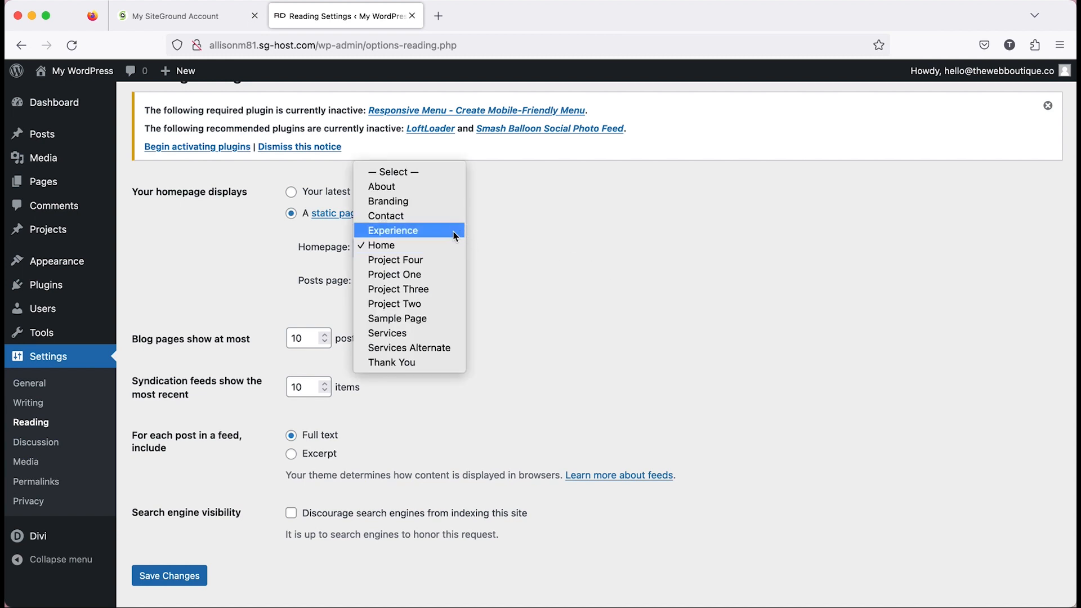
click(414, 245)
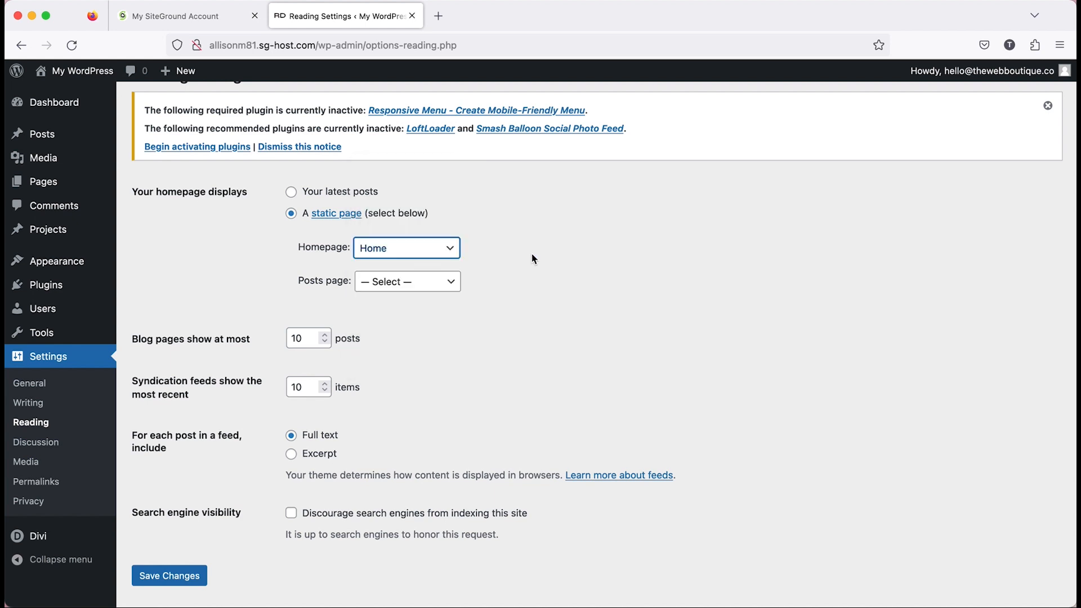
scroll(532, 259, down, 2)
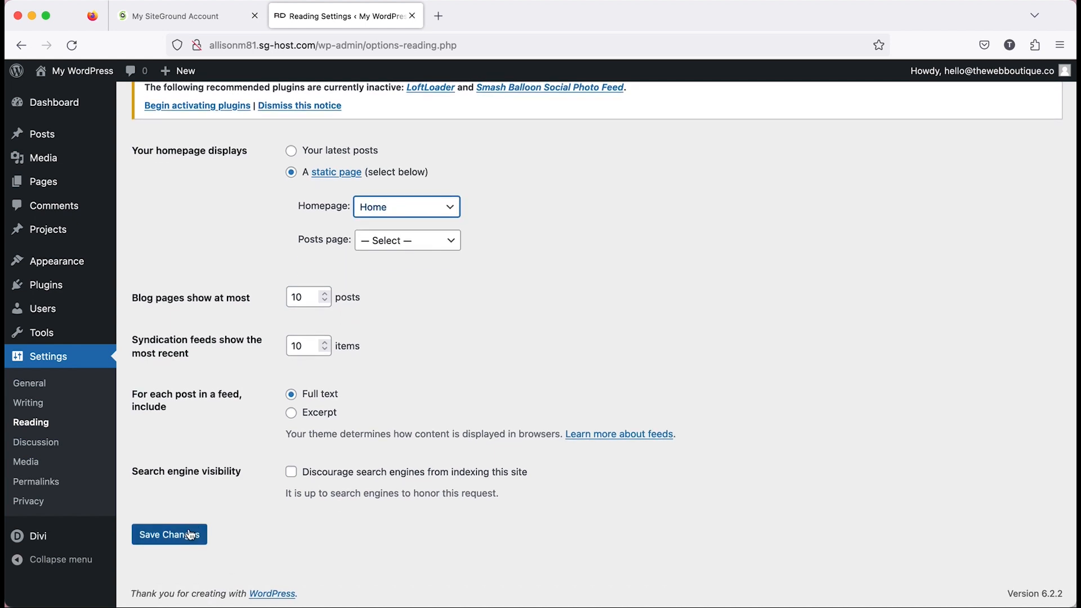